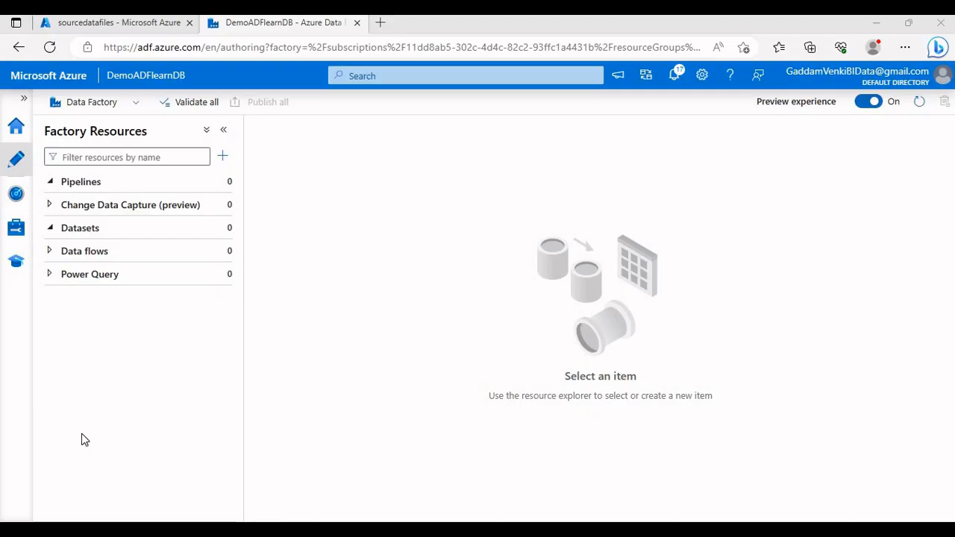
Open Dept_1.txt from the TextDataFile folder of the sourcedatafiles container and examine its header columns
{"action": "left_click", "coordinate": [74, 24]}
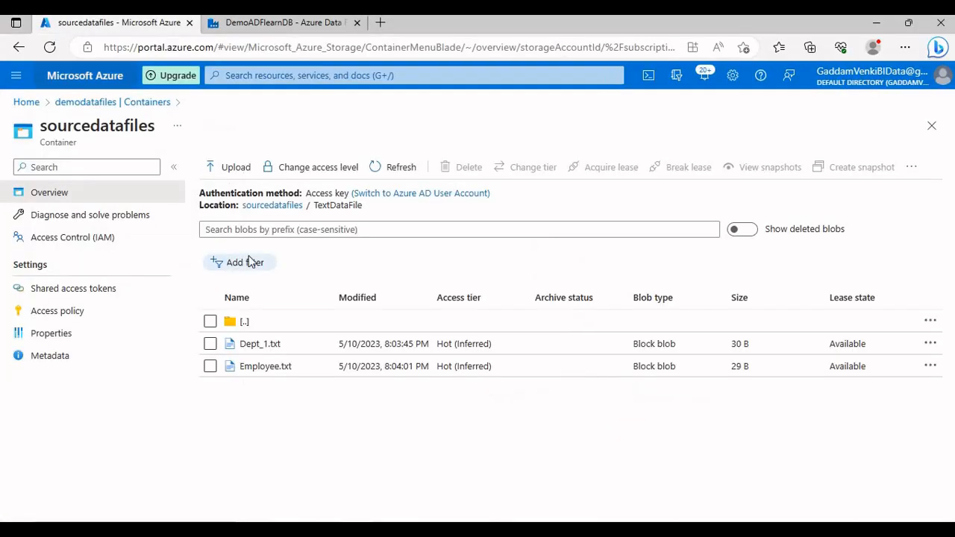
{"action": "left_click", "coordinate": [260, 344]}
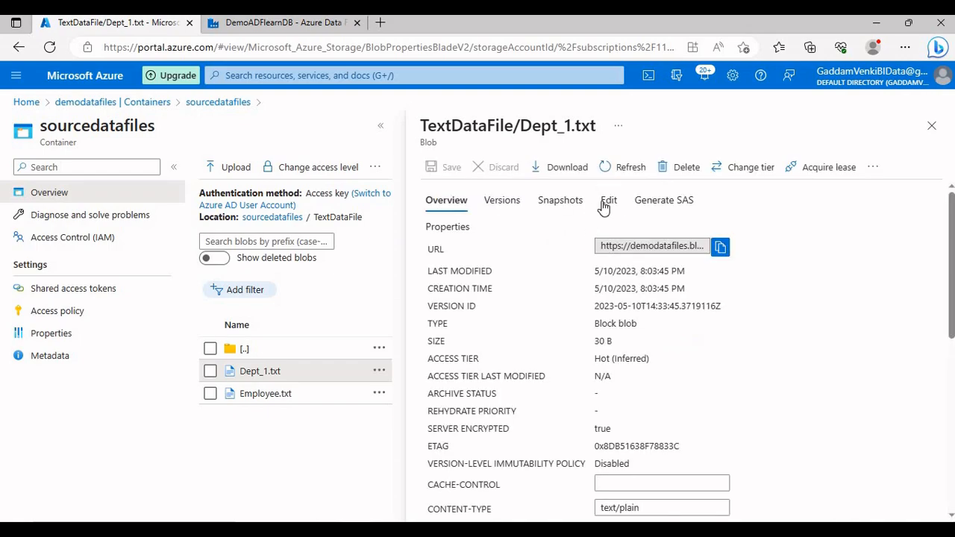
{"action": "left_click", "coordinate": [609, 200]}
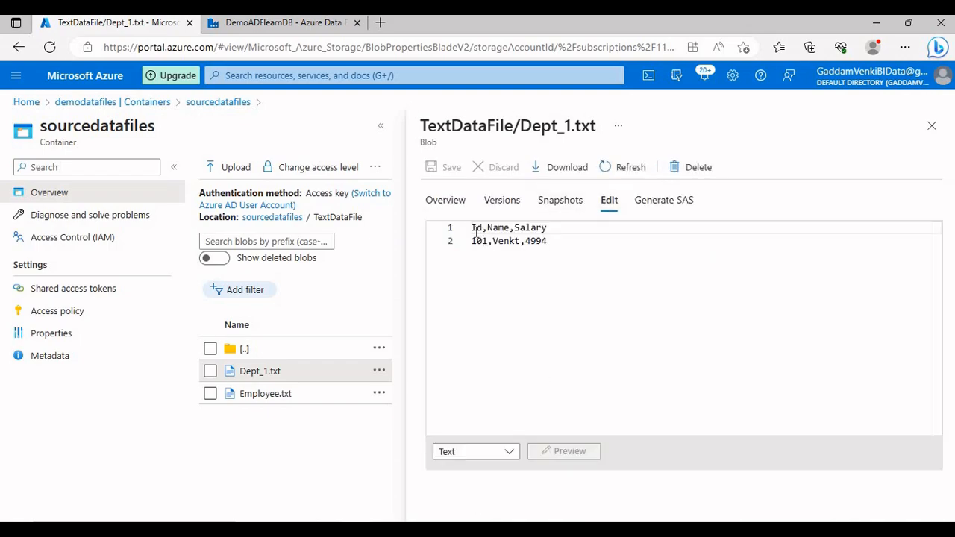
{"action": "left_click", "coordinate": [476, 231]}
{"action": "left_click", "coordinate": [500, 229]}
{"action": "left_click", "coordinate": [531, 228]}
{"action": "left_click_drag", "start_coordinate": [551, 227], "coordinate": [453, 226]}
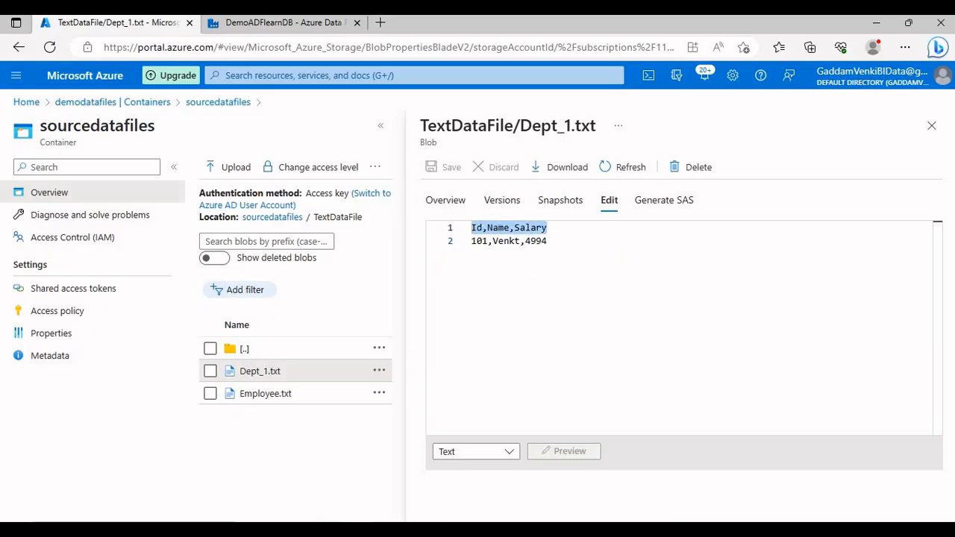
Switch to SQL Server Management Studio and delete the old DestinationTbl create and select statements from the query
{"action": "key", "text": "alt+Tab"}
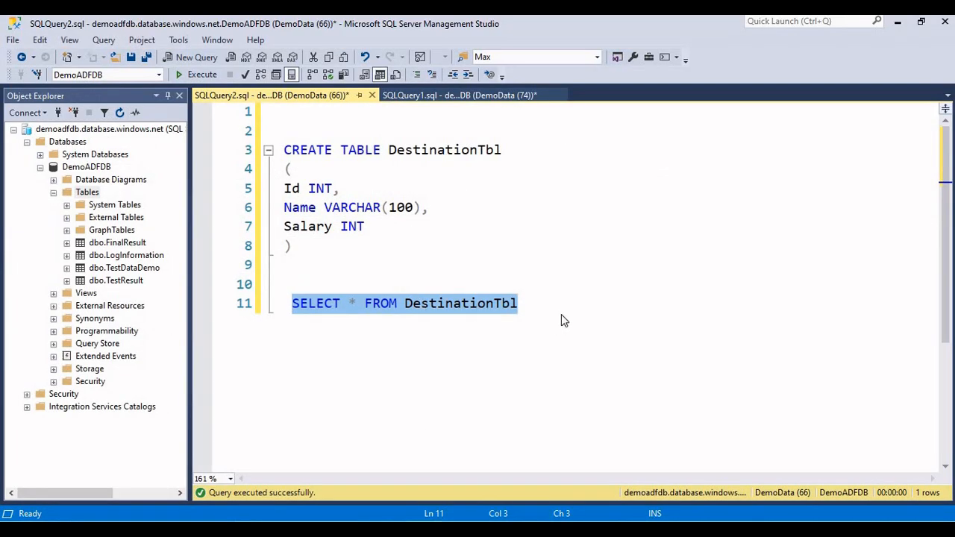
{"action": "key", "text": "shift+Up"}
{"action": "key", "text": "BackSpace"}
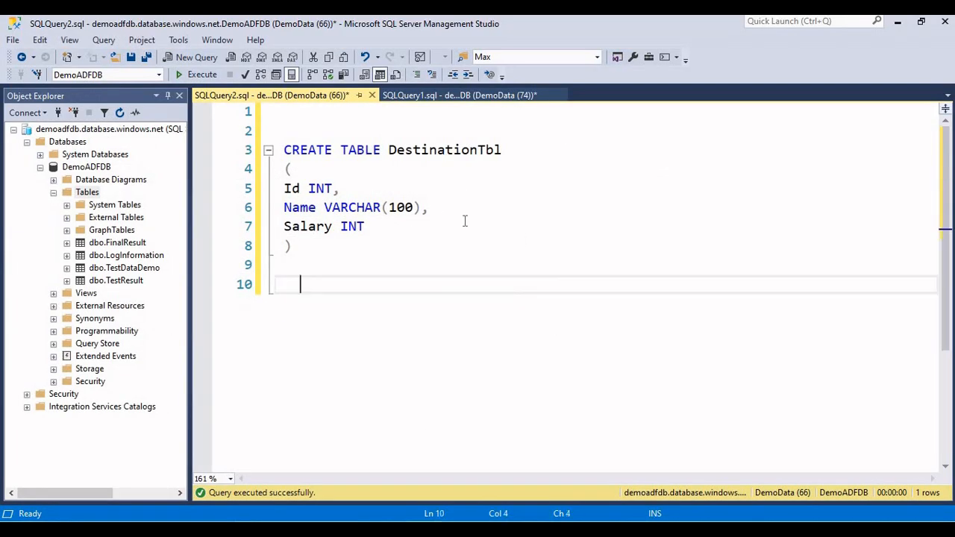
{"action": "left_click", "coordinate": [284, 183]}
{"action": "left_click_drag", "start_coordinate": [364, 267], "coordinate": [293, 131]}
{"action": "key", "text": "BackSpace"}
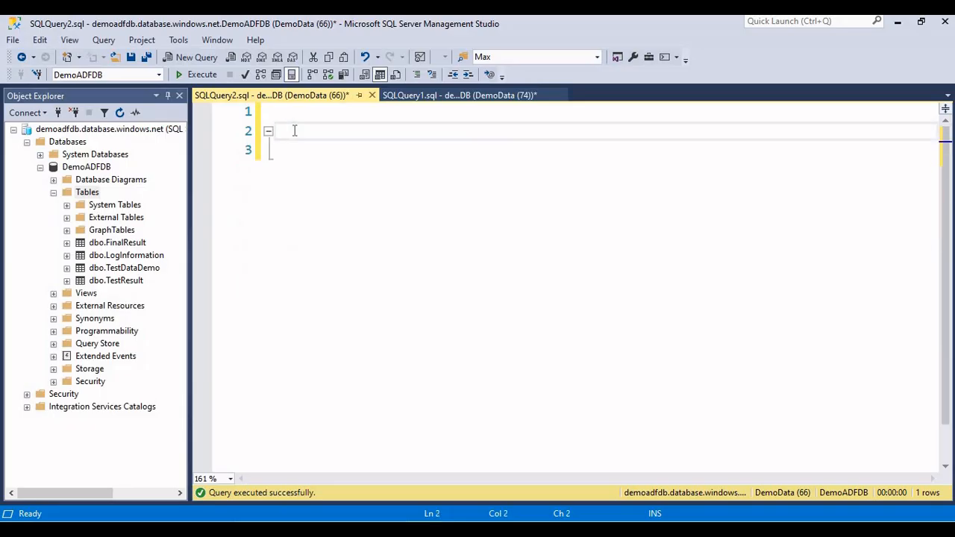
Write a CREATE TABLE DemoFinal statement with opening and closing parentheses around an empty line for the columns
{"action": "type", "text": "CREATE TABLE"}
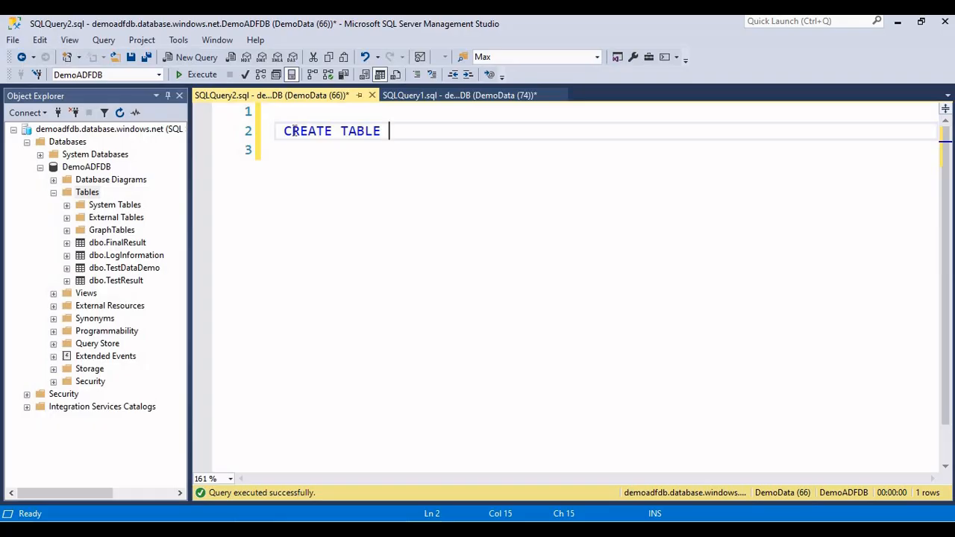
{"action": "type", "text": " DemoFinal"}
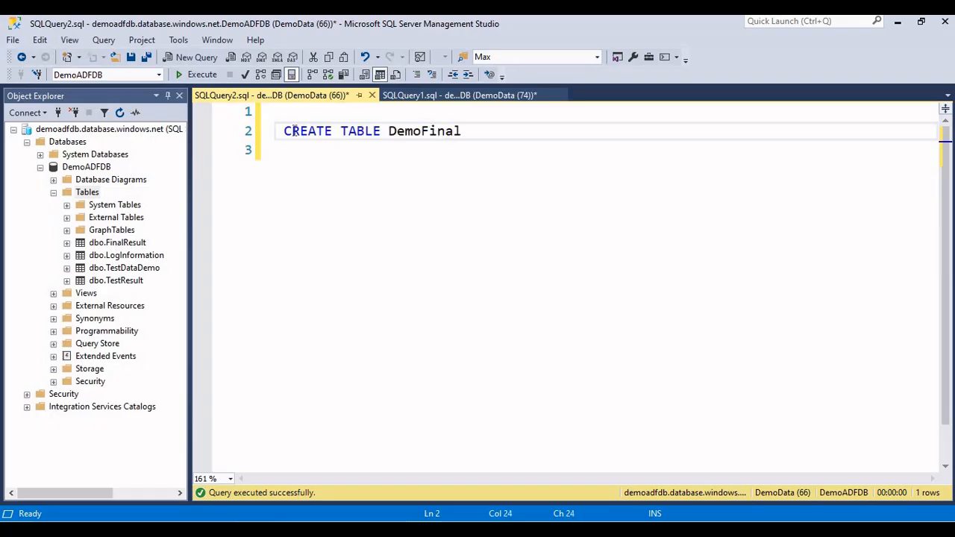
{"action": "key", "text": "Return"}
{"action": "type", "text": "()"}
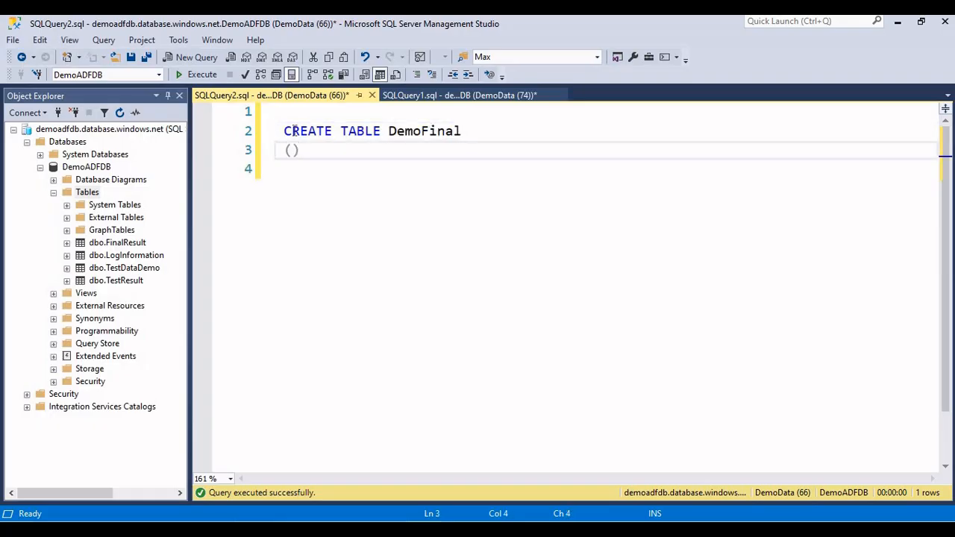
{"action": "key", "text": "Return"}
{"action": "key", "text": "Up"}
{"action": "key", "text": "End"}
{"action": "key", "text": "Return"}
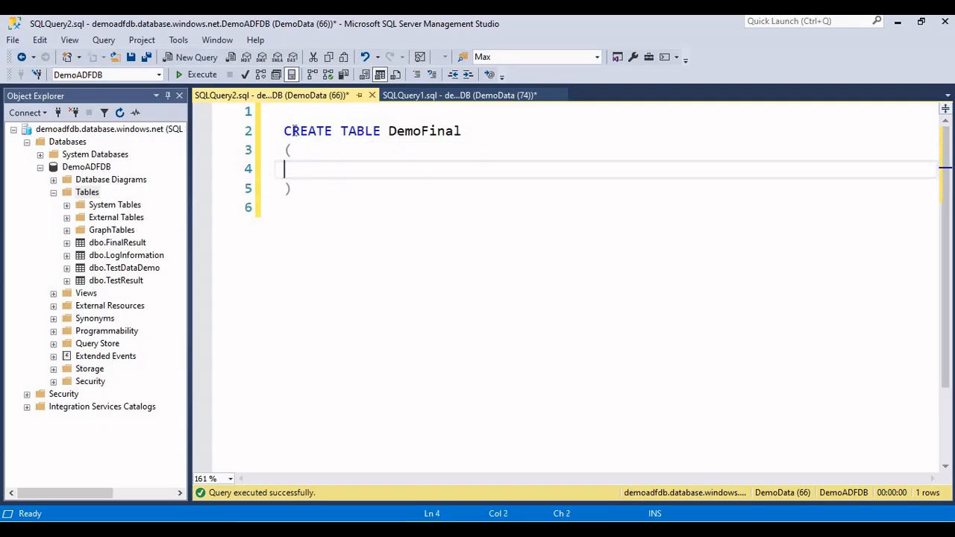
Define the DemoFinal columns as EmpId INT, EmpName VARCHAR(100) and EmpSalary INT
{"action": "type", "text": "EmpId INT"}
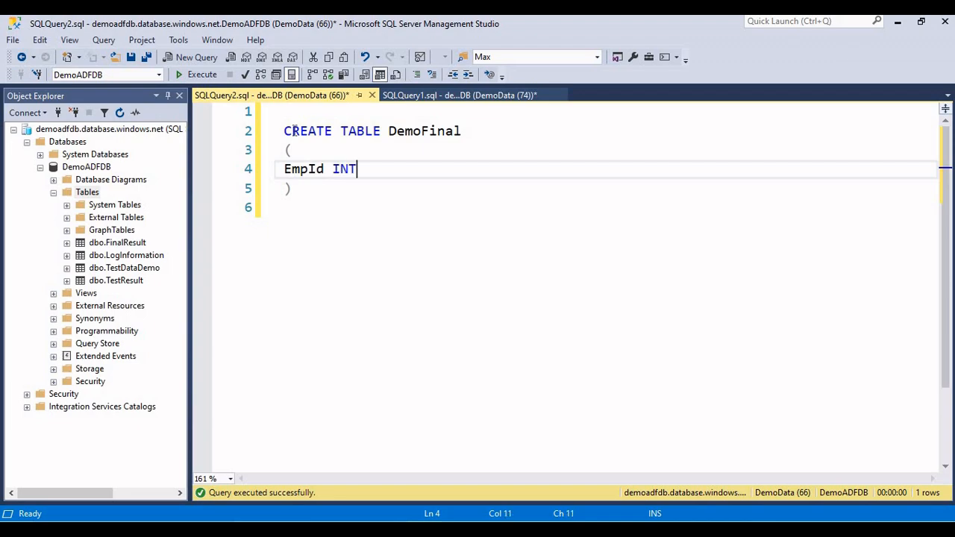
{"action": "type", "text": ","}
{"action": "key", "text": "Return"}
{"action": "type", "text": "EmpN"}
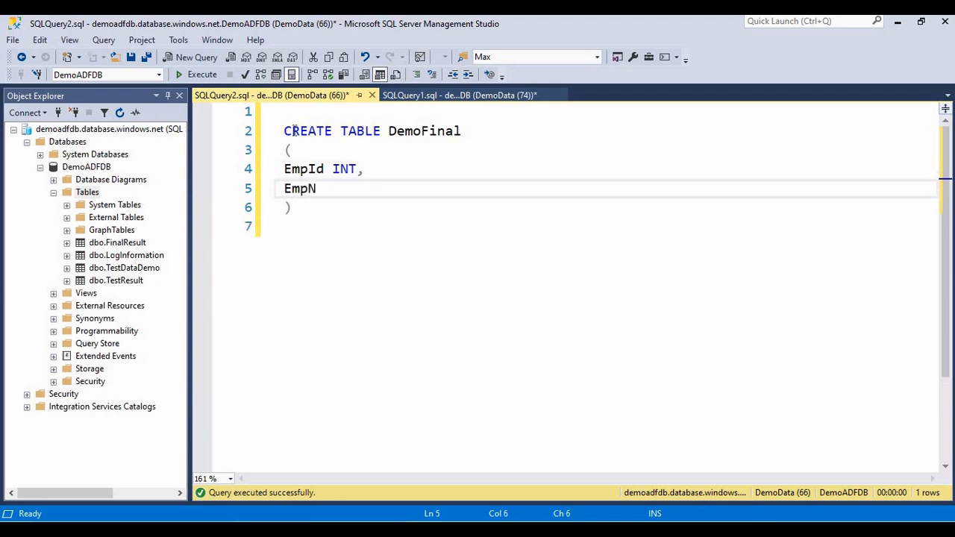
{"action": "type", "text": "ame VARCH"}
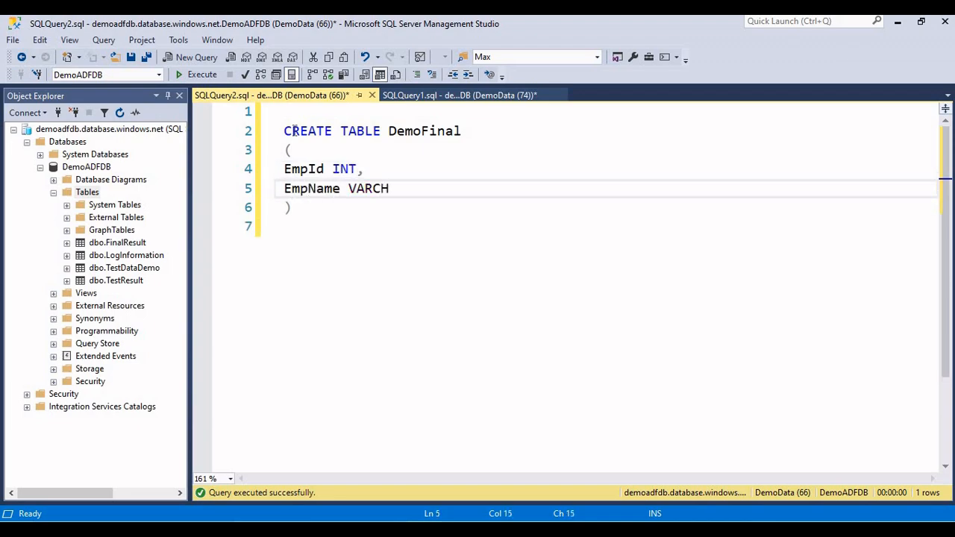
{"action": "type", "text": "AR(10"}
{"action": "key", "text": "BackSpace"}
{"action": "type", "text": "100),"}
{"action": "key", "text": "Return"}
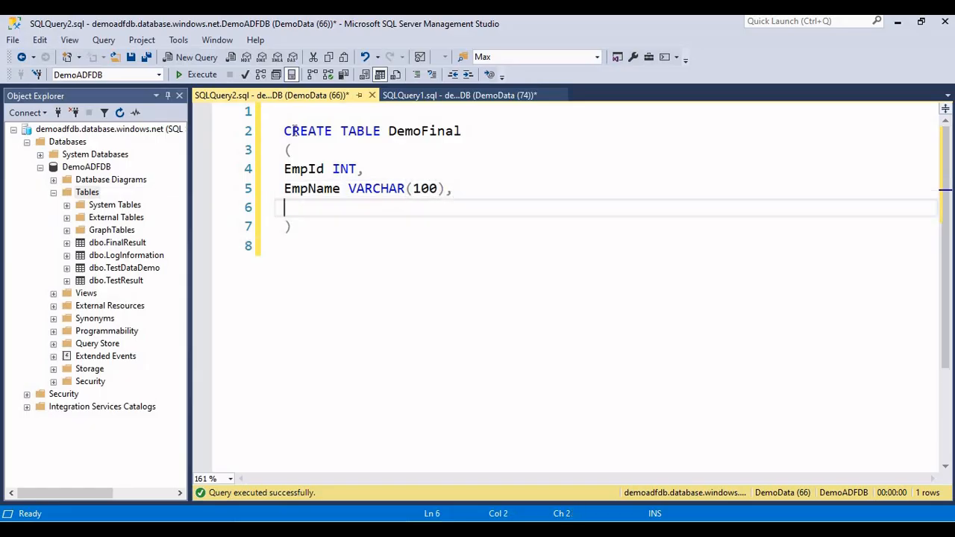
{"action": "type", "text": "EmpSalary INT"}
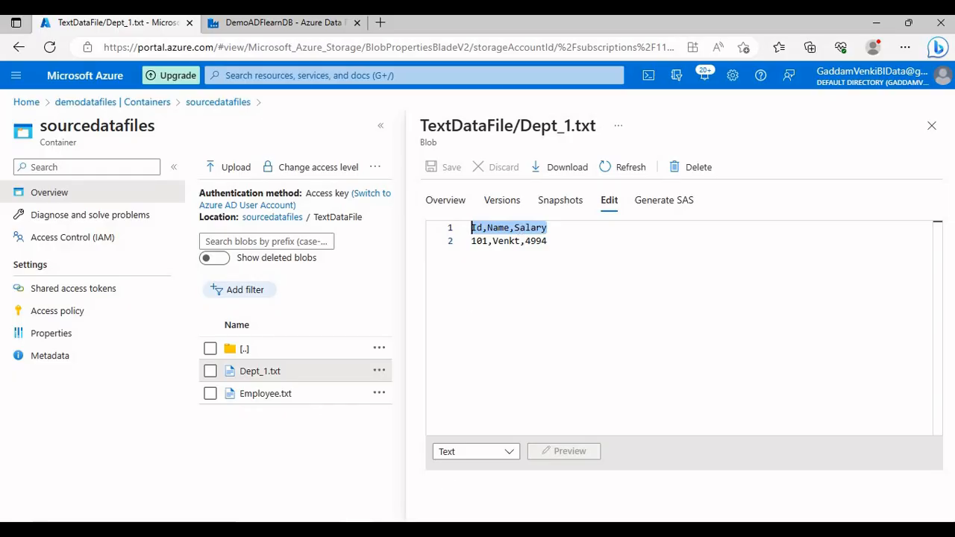
Return to SQL Server Management Studio, execute the CREATE TABLE DemoFinal statement and hide the results pane
{"action": "left_click", "coordinate": [323, 529]}
{"action": "left_click_drag", "start_coordinate": [301, 246], "coordinate": [262, 126]}
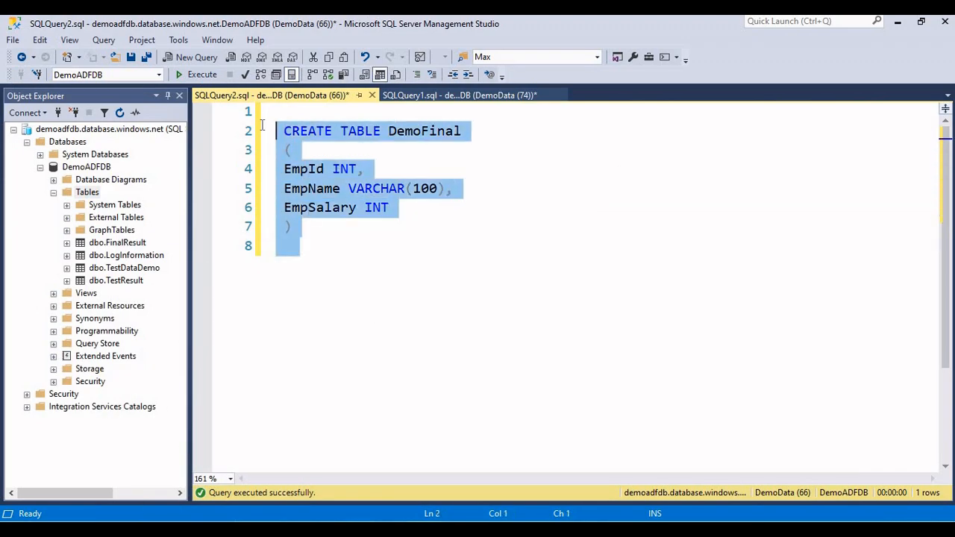
{"action": "left_click", "coordinate": [198, 74]}
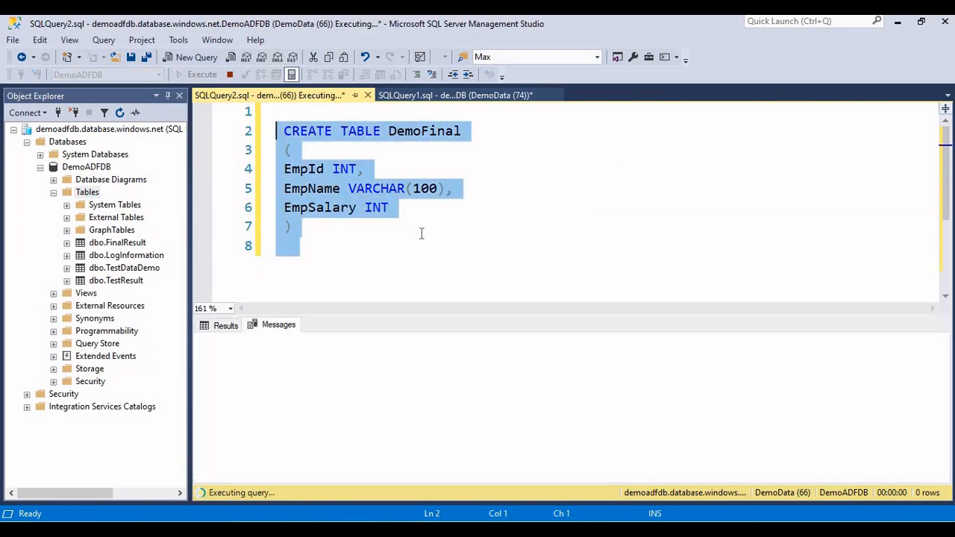
{"action": "key", "text": "ctrl+r"}
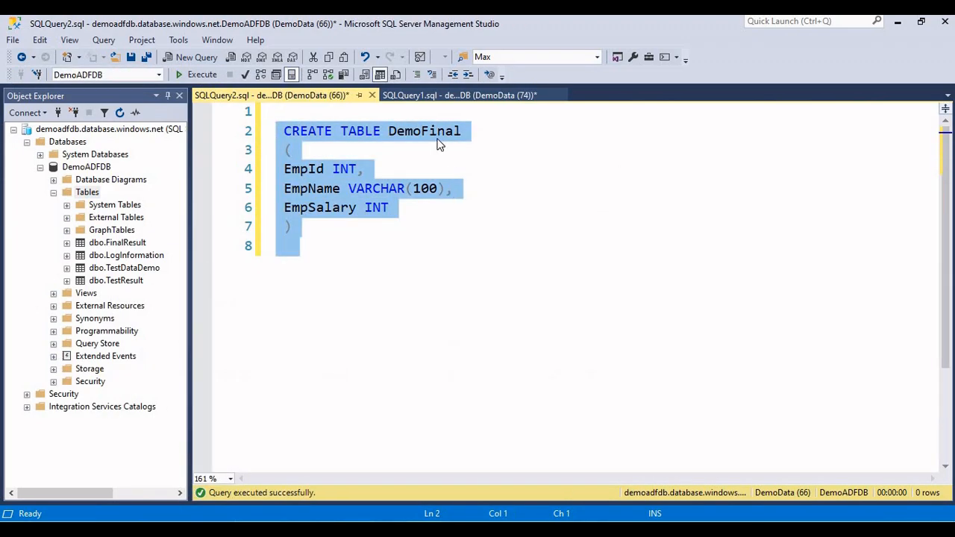
Add the query SELECT * FROM DemoFinal below the table definition and execute only that query
{"action": "double_click", "coordinate": [439, 134]}
{"action": "left_click", "coordinate": [346, 306]}
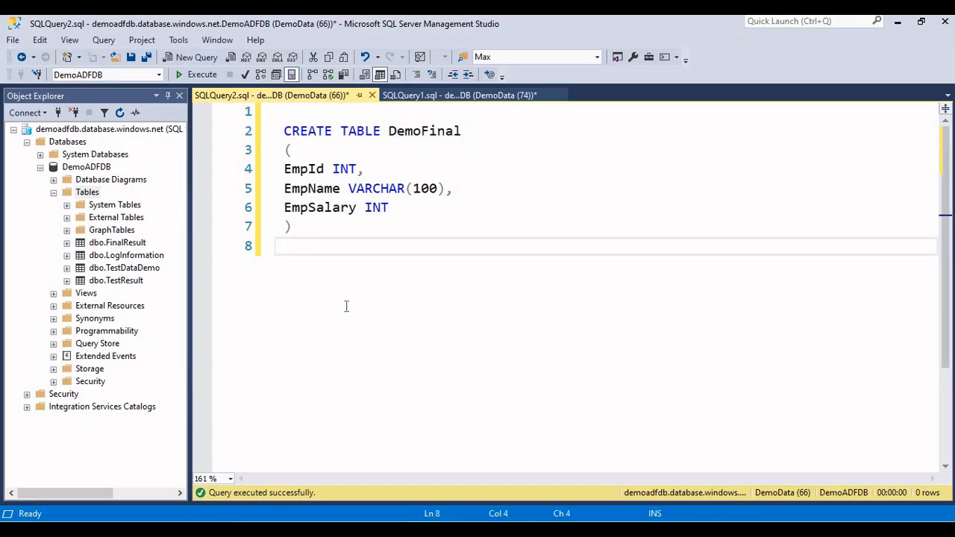
{"action": "key", "text": "Return"}
{"action": "type", "text": "SELECT"}
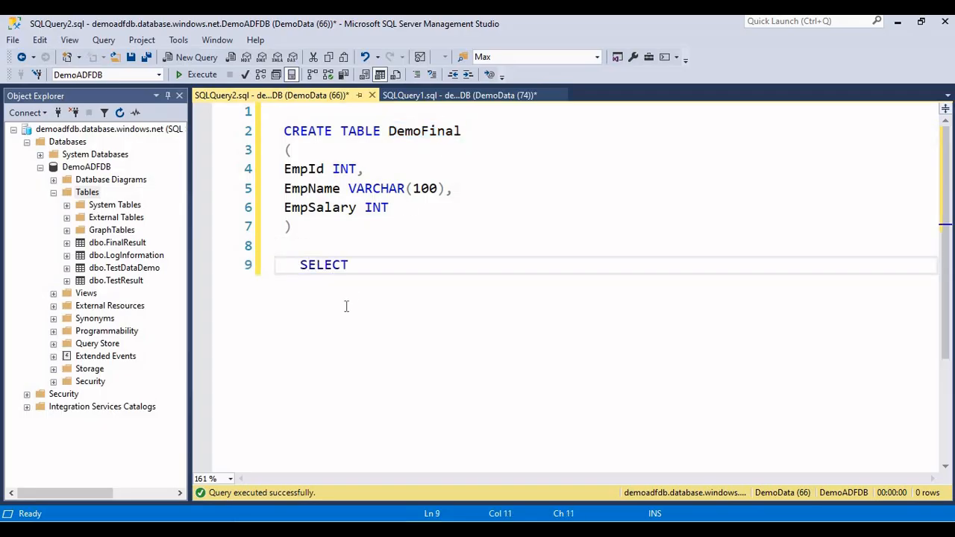
{"action": "type", "text": " * FROM DemoFinal"}
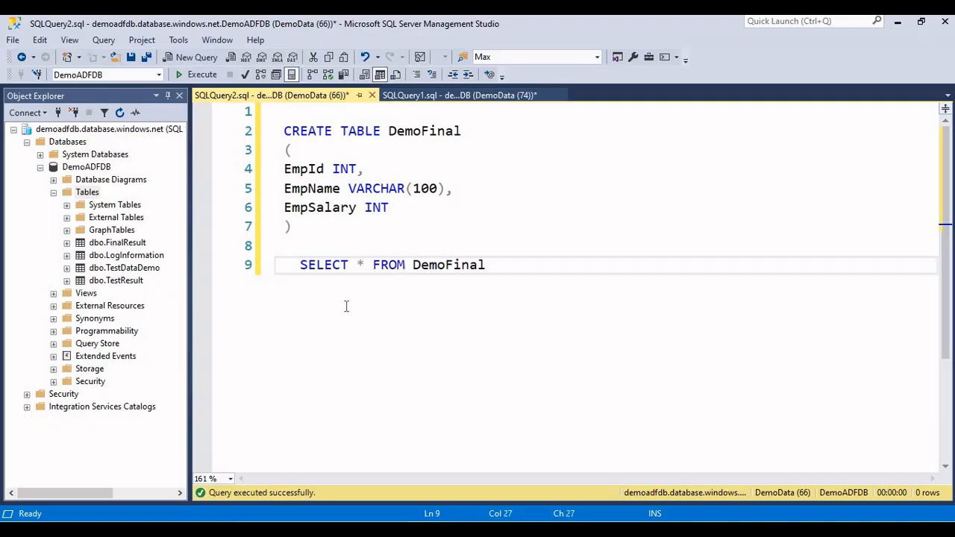
{"action": "key", "text": "shift+Home"}
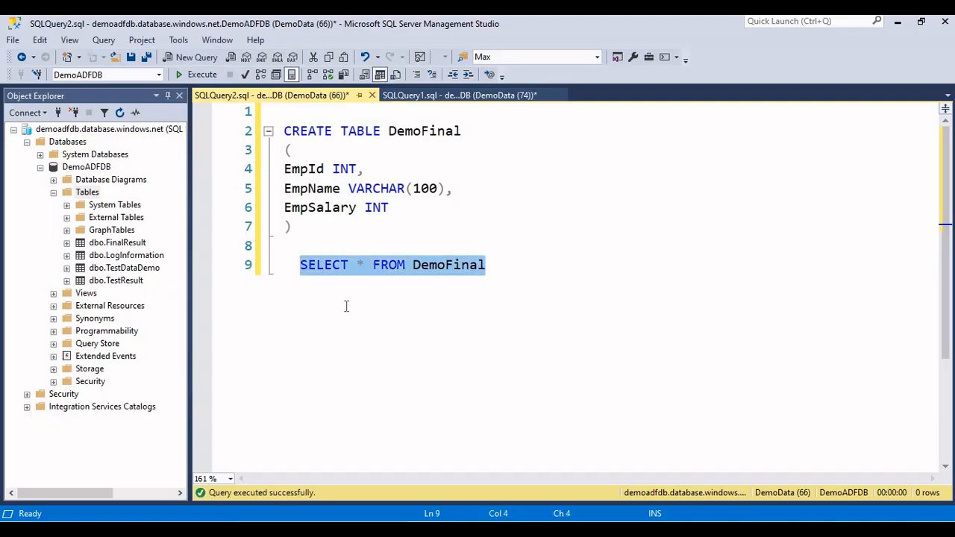
{"action": "left_click", "coordinate": [195, 77]}
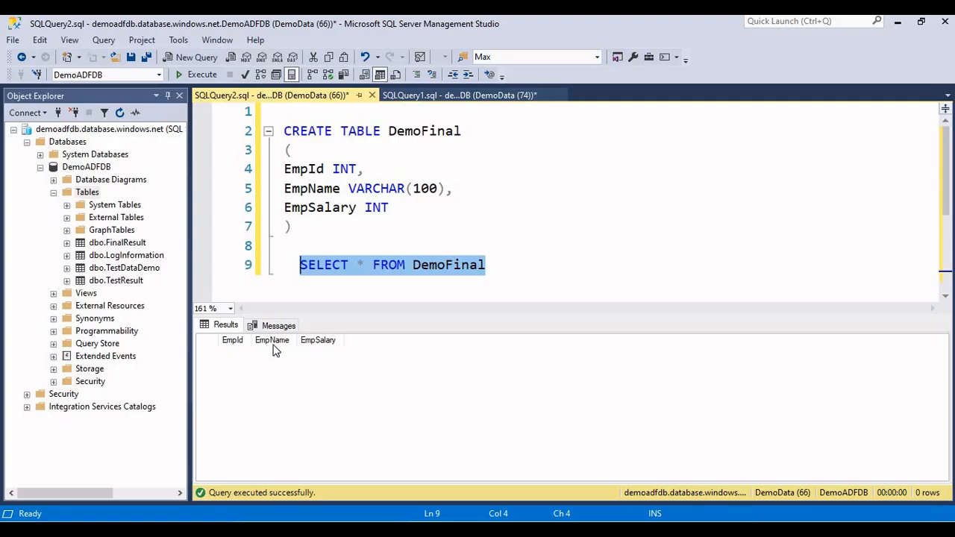
Switch back to the Azure portal in the browser, review the contents of Dept_1.txt and close the file
{"action": "key", "text": "alt+Tab"}
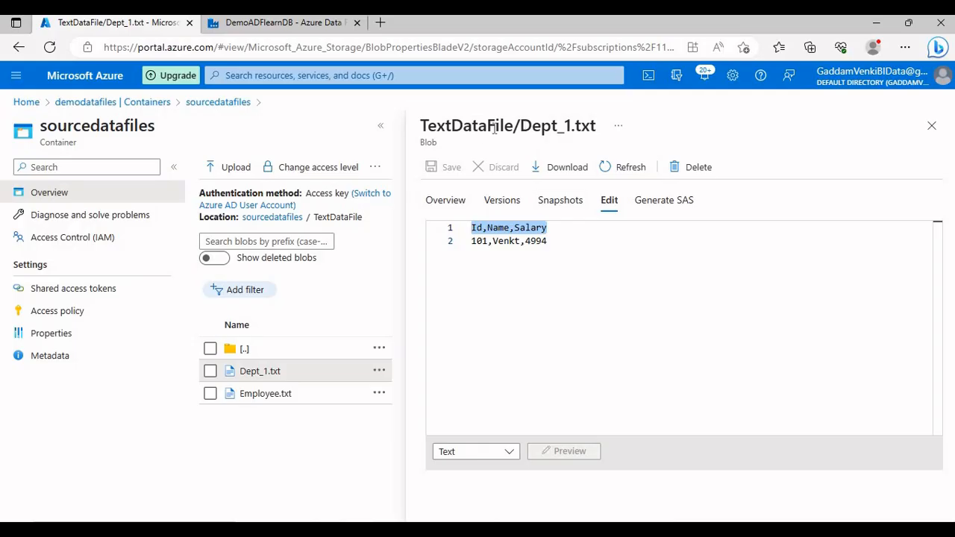
{"action": "left_click", "coordinate": [571, 238]}
{"action": "key", "text": "ctrl+a"}
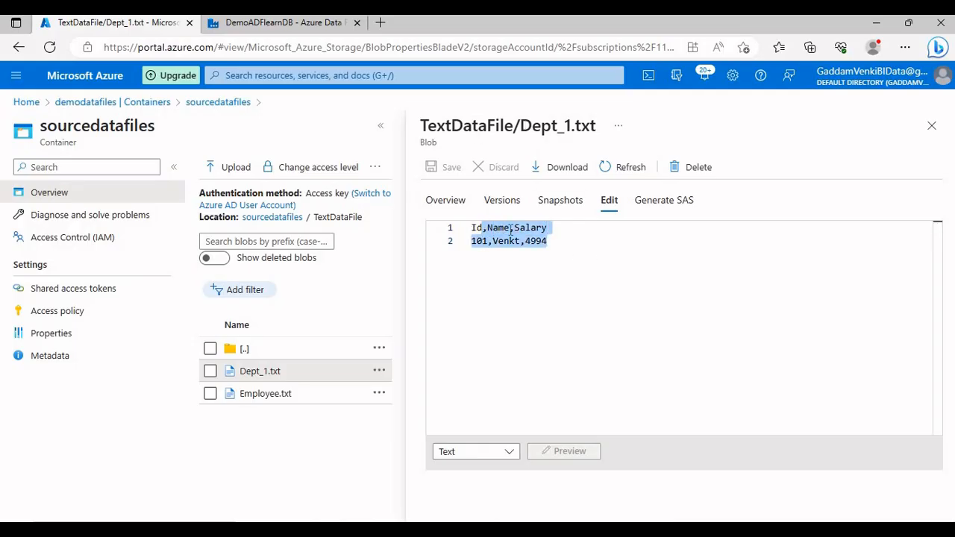
{"action": "left_click", "coordinate": [930, 126]}
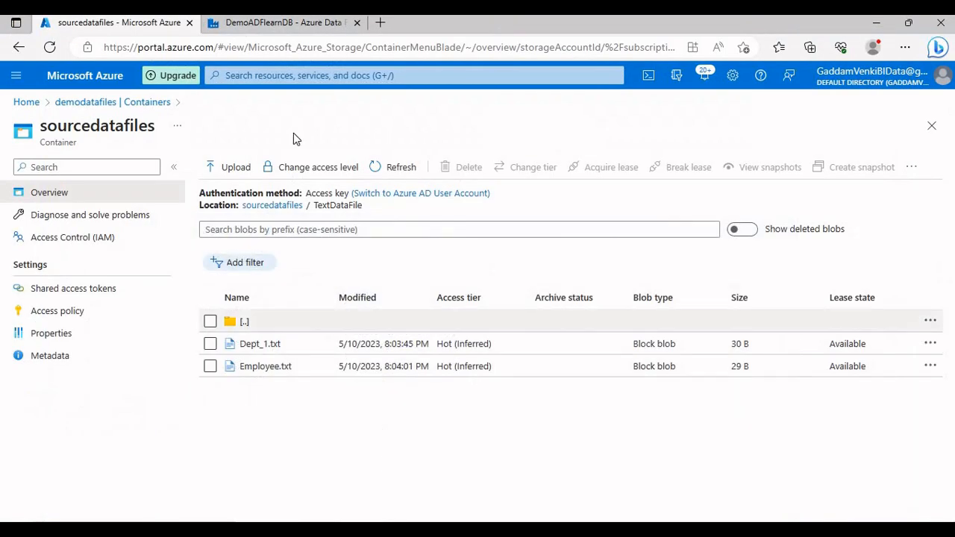
In the DemoADFlearnDB data factory, start a new dataset on Azure Blob Storage with the DelimitedText format
{"action": "left_click", "coordinate": [283, 23]}
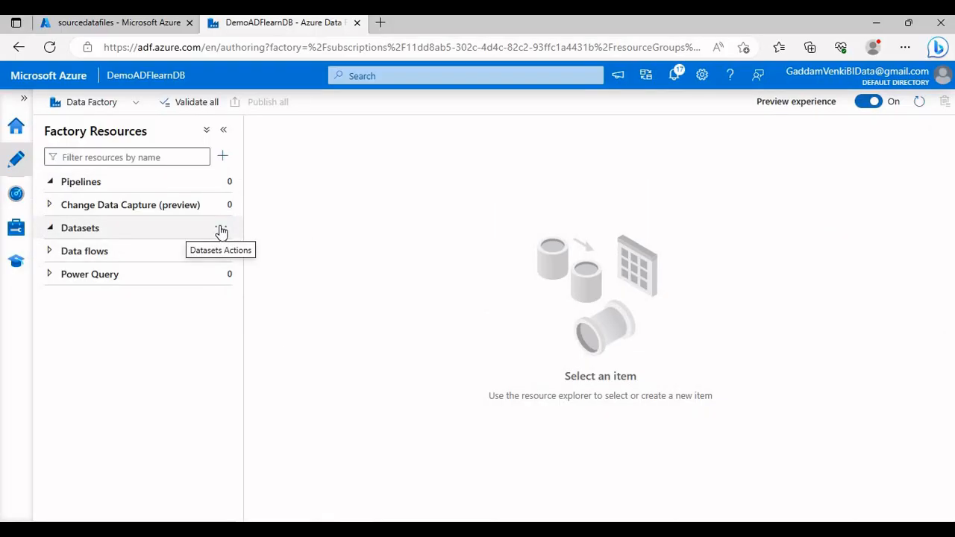
{"action": "left_click", "coordinate": [221, 229]}
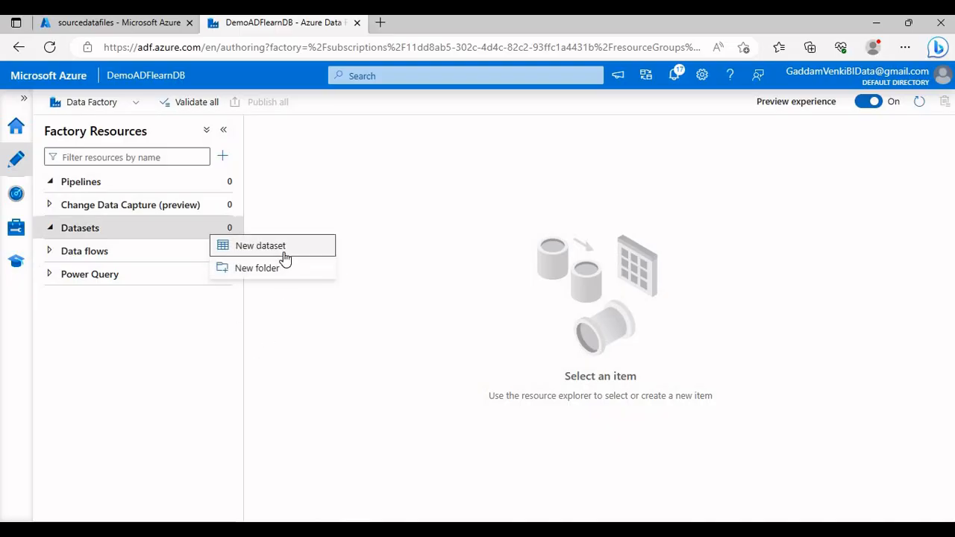
{"action": "left_click", "coordinate": [284, 254]}
{"action": "scroll", "coordinate": [625, 326], "scroll_direction": "down", "scroll_amount": 3}
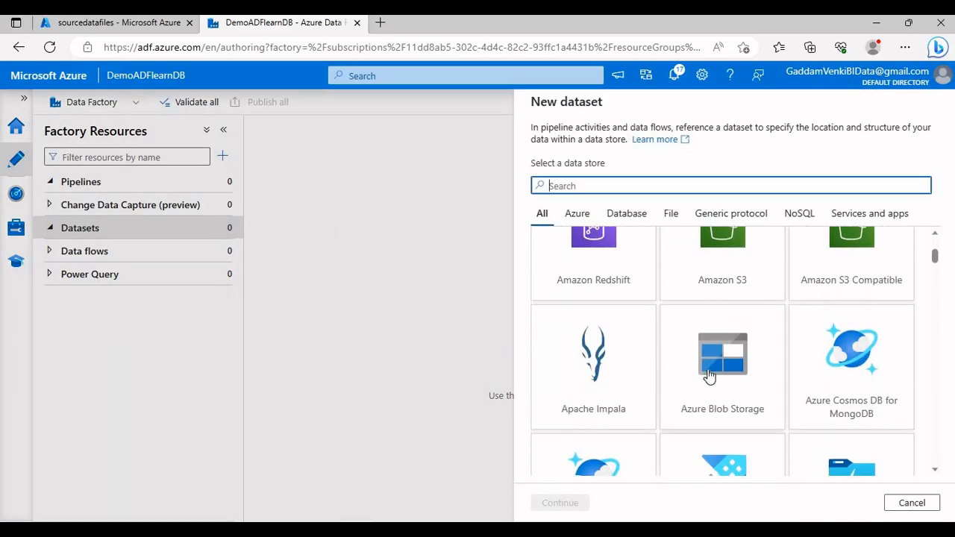
{"action": "left_click", "coordinate": [710, 377]}
{"action": "left_click", "coordinate": [561, 504]}
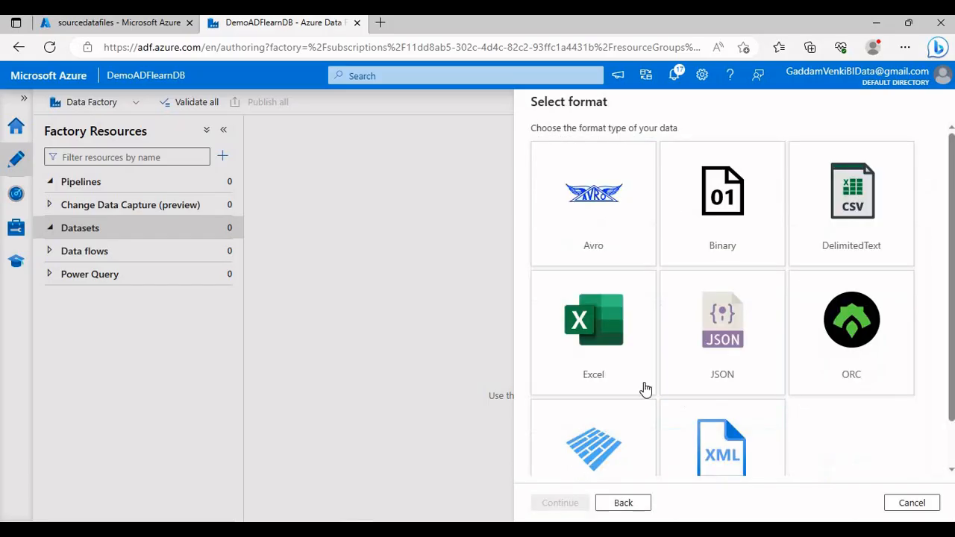
{"action": "left_click", "coordinate": [850, 245]}
{"action": "left_click", "coordinate": [560, 503]}
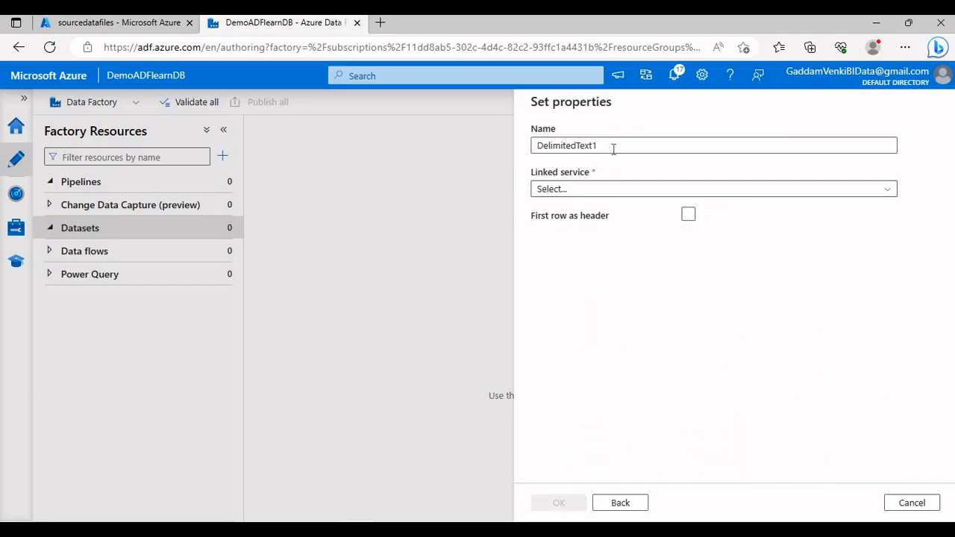
Name the dataset SourceDataSet, link it to the AzureBlobStorage service and treat the first row as header
{"action": "left_click_drag", "start_coordinate": [614, 149], "coordinate": [518, 145]}
{"action": "type", "text": "SourceData"}
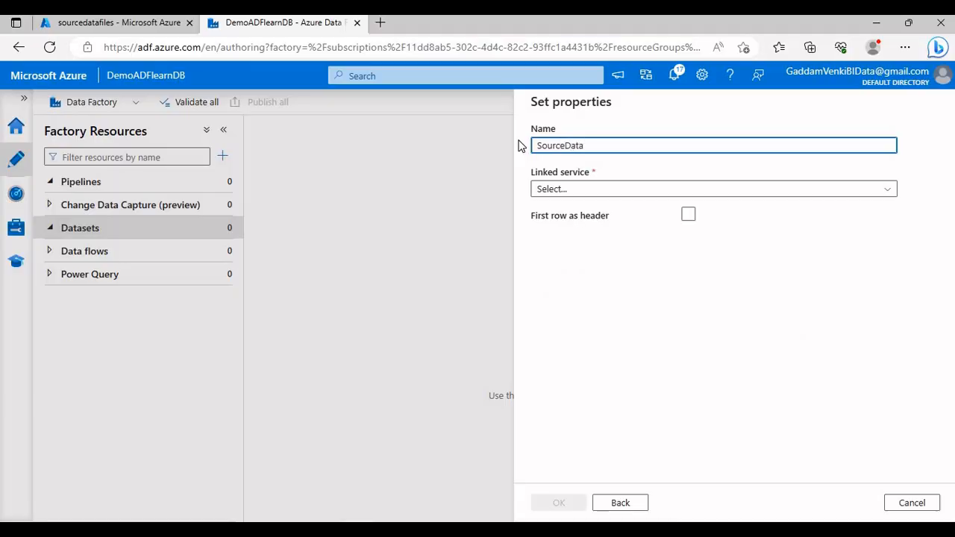
{"action": "type", "text": "Set"}
{"action": "left_click", "coordinate": [572, 191]}
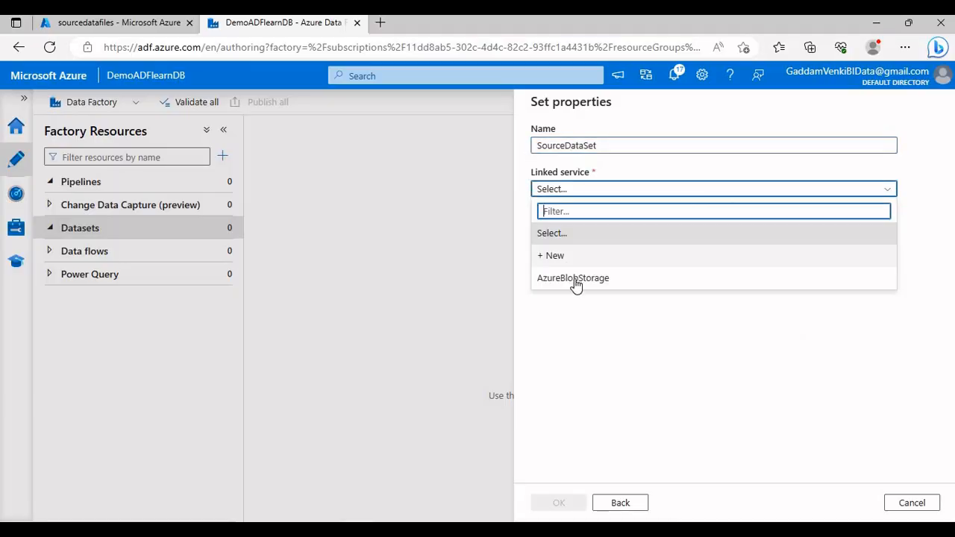
{"action": "left_click", "coordinate": [576, 283]}
{"action": "left_click", "coordinate": [690, 256]}
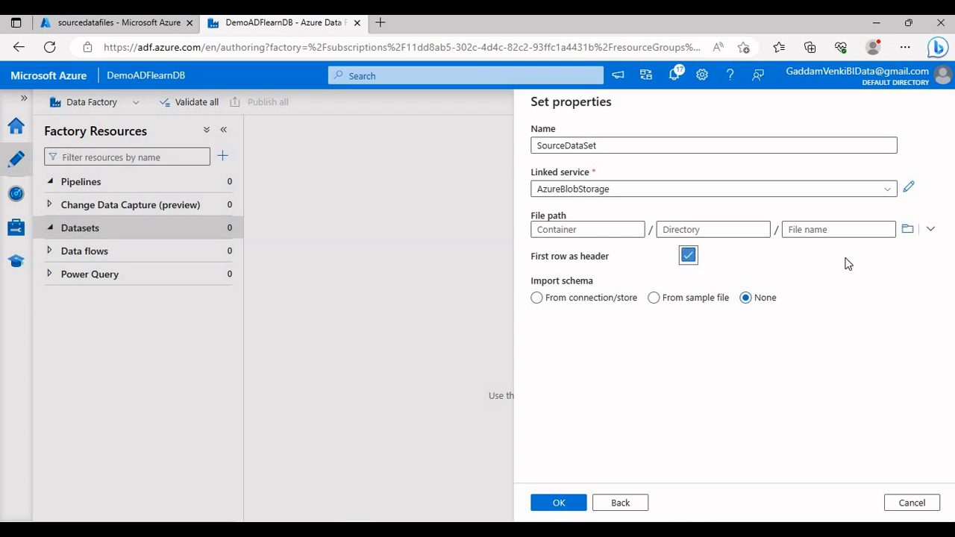
Set the dataset's file path to sourcedatafiles/TextDataFile/Dept_1.txt by browsing the storage and create the dataset
{"action": "left_click", "coordinate": [907, 231]}
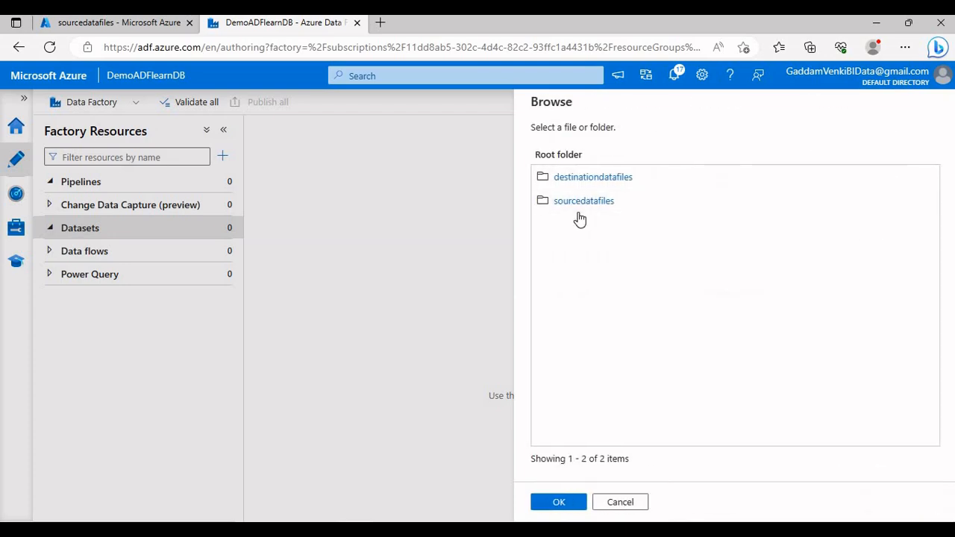
{"action": "left_click", "coordinate": [572, 202]}
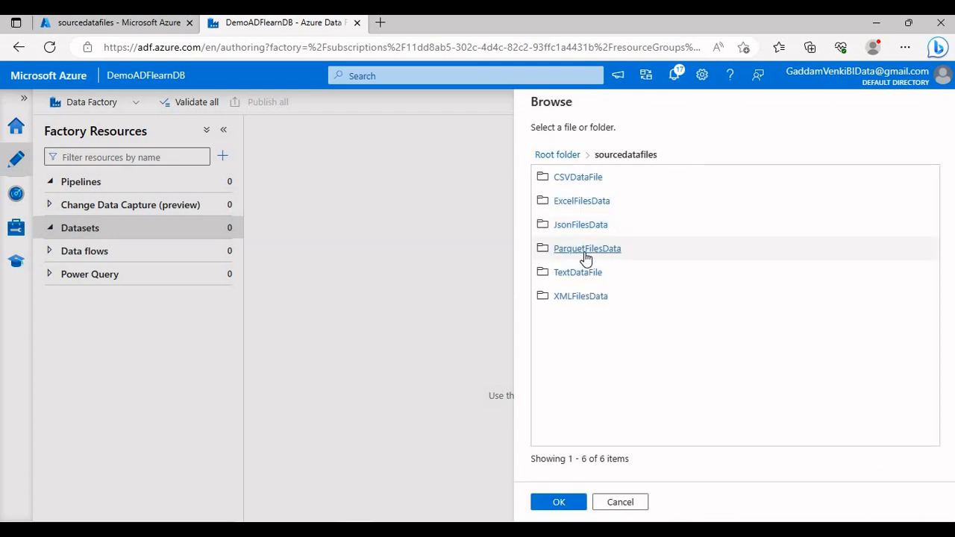
{"action": "left_click", "coordinate": [587, 274]}
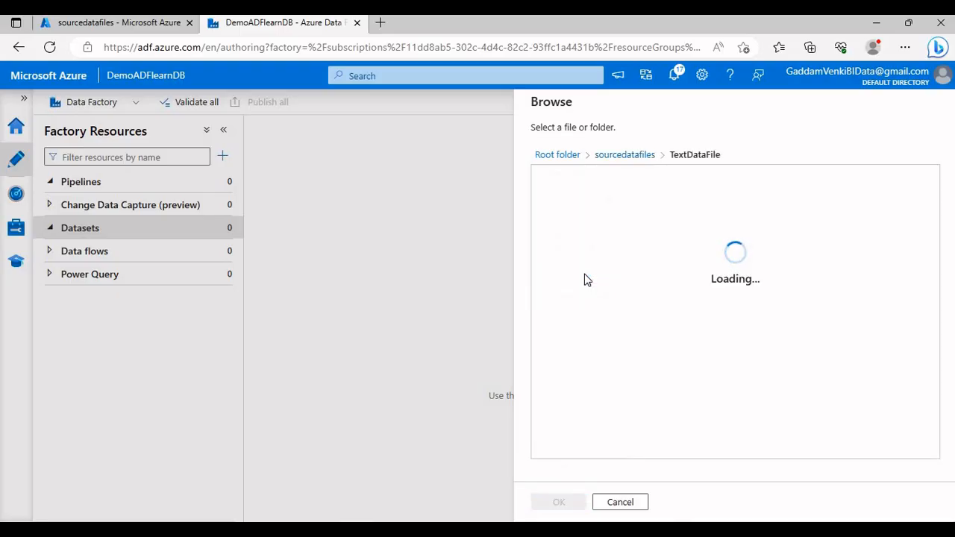
{"action": "left_click", "coordinate": [571, 180]}
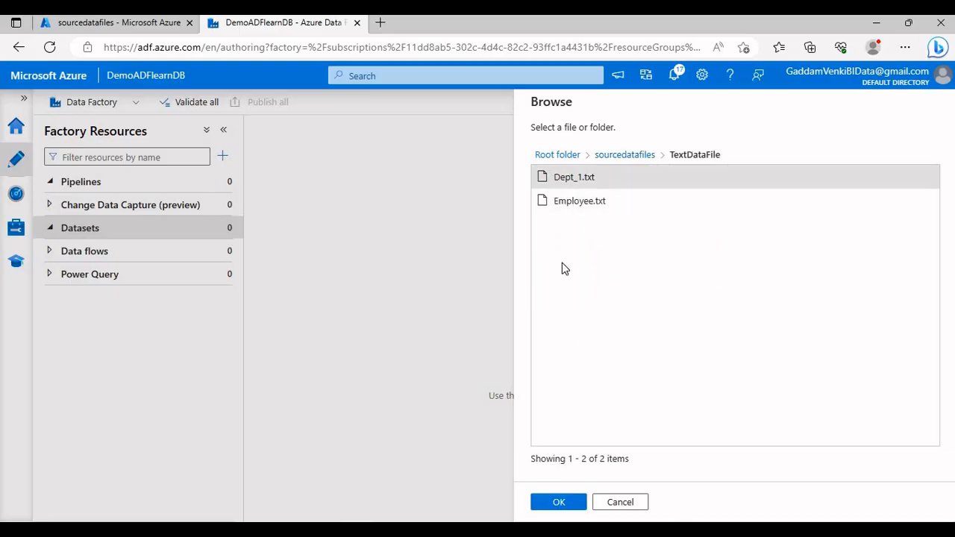
{"action": "left_click", "coordinate": [562, 505]}
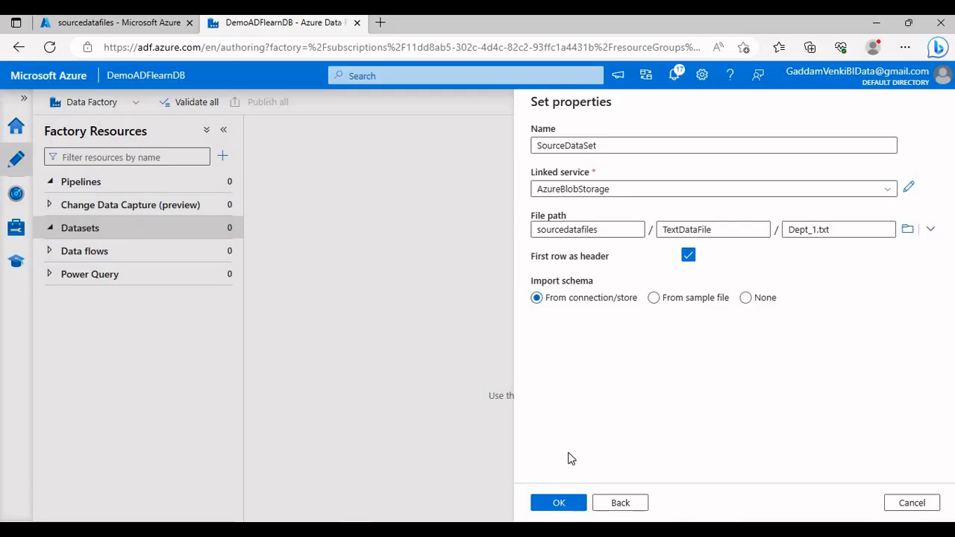
{"action": "left_click", "coordinate": [568, 502]}
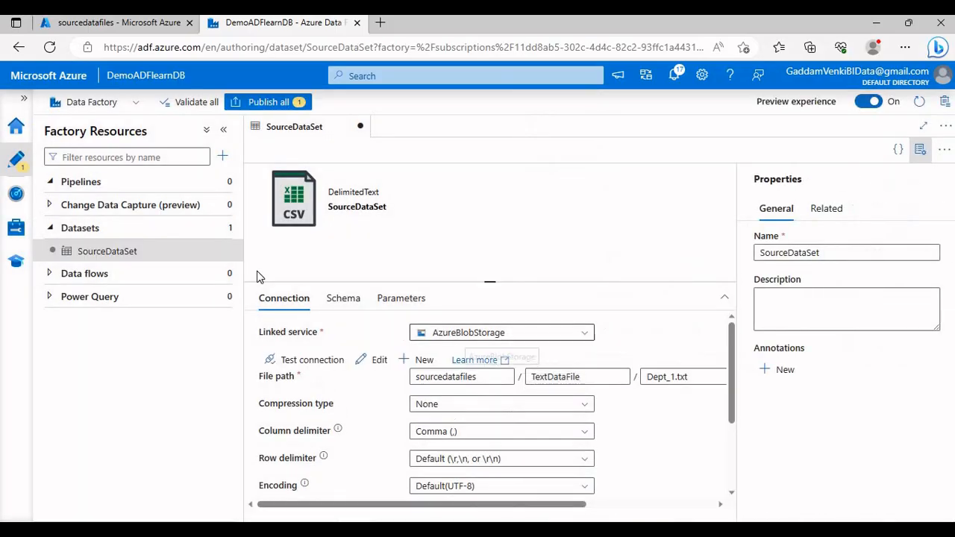
Start a second dataset using Azure SQL Database as its data store
{"action": "left_click", "coordinate": [221, 228]}
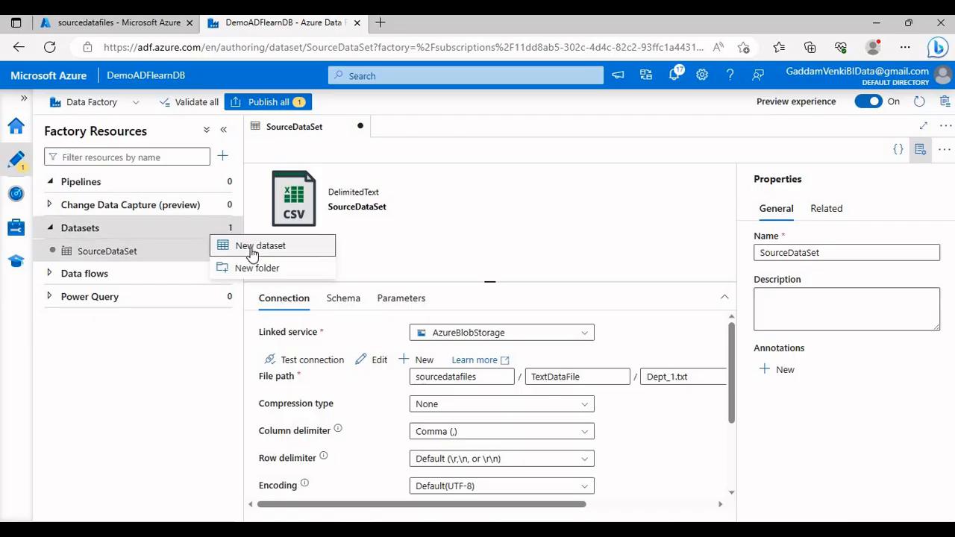
{"action": "left_click", "coordinate": [253, 248]}
{"action": "scroll", "coordinate": [778, 336], "scroll_direction": "down", "scroll_amount": 5}
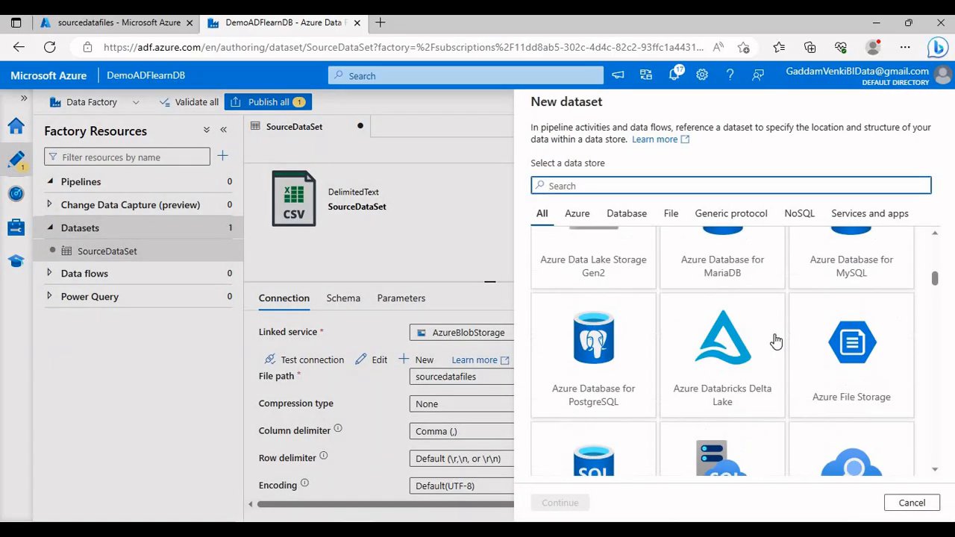
{"action": "scroll", "coordinate": [731, 368], "scroll_direction": "down", "scroll_amount": 2}
{"action": "left_click", "coordinate": [609, 376]}
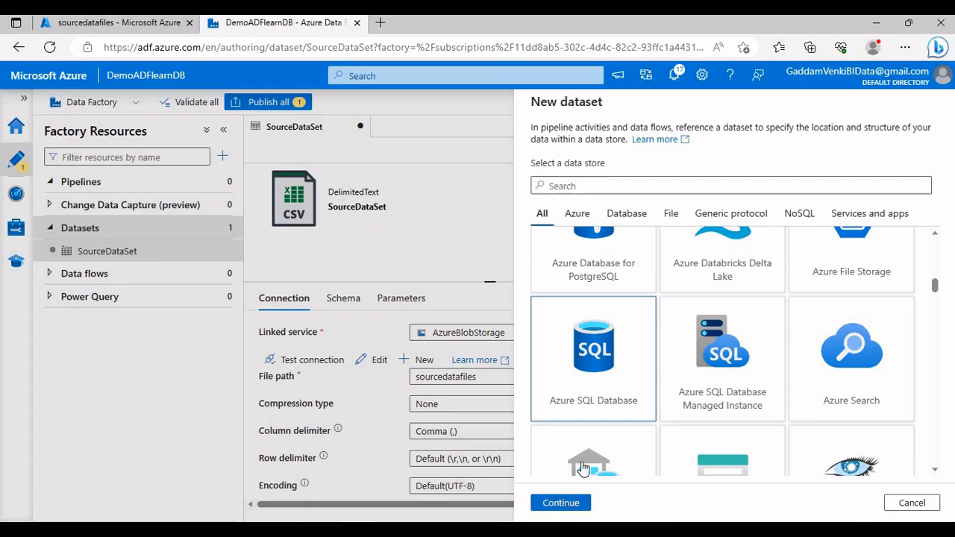
{"action": "left_click", "coordinate": [560, 503]}
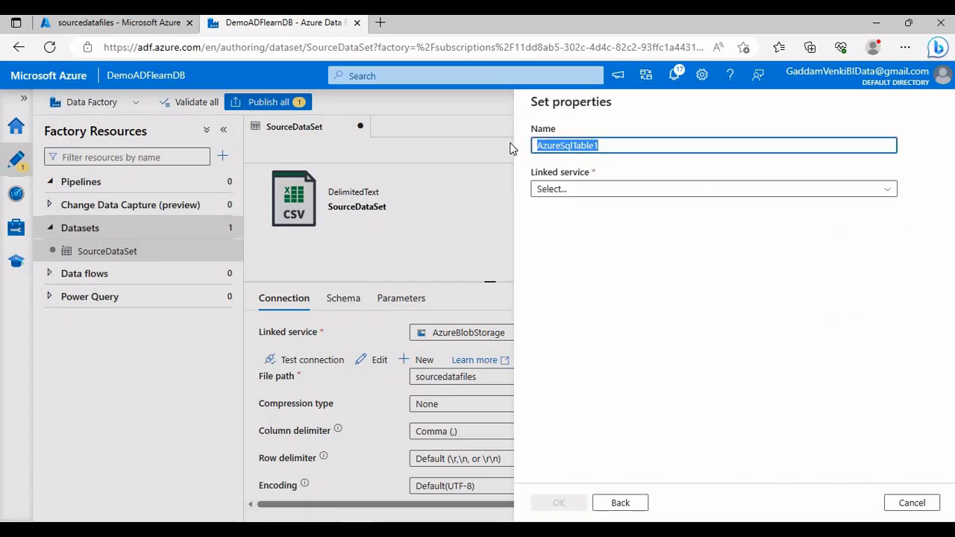
Name the new dataset TargetDataSet and link it to the AzureSqlDatabase service
{"action": "type", "text": "Target"}
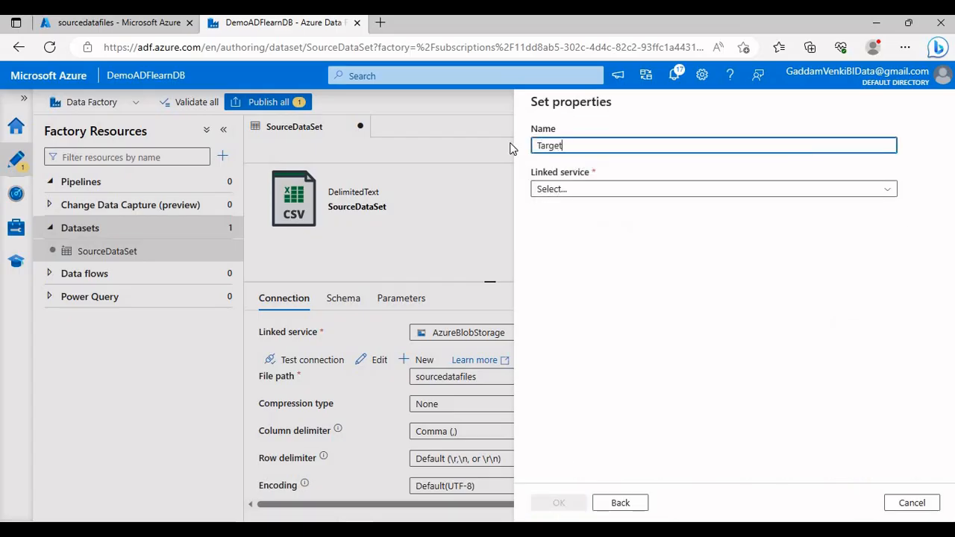
{"action": "type", "text": "DataSet"}
{"action": "left_click", "coordinate": [575, 189]}
{"action": "left_click", "coordinate": [560, 278]}
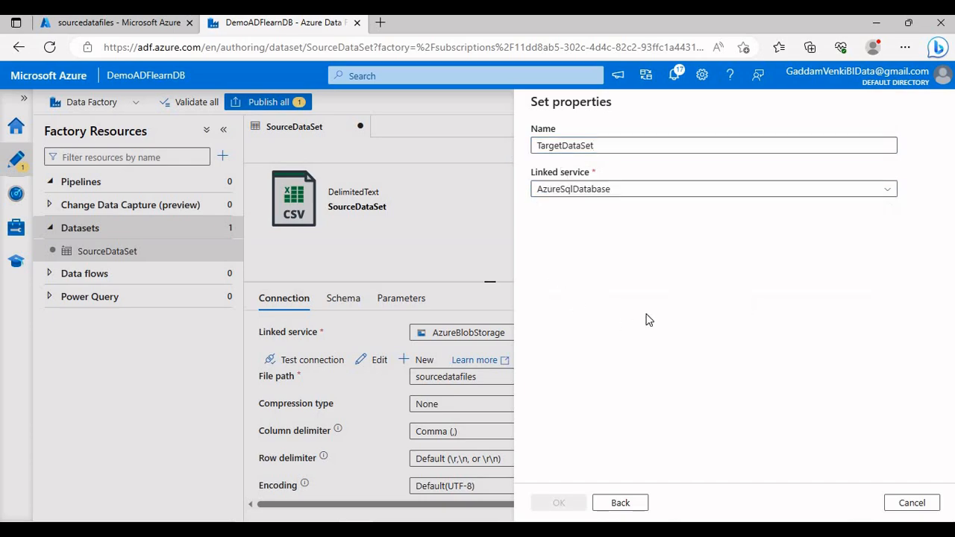
Enter the table name manually as DemoFinal, copied from the query in SQL Server Management Studio, import the schema from connection/store and create the dataset
{"action": "left_click", "coordinate": [538, 250]}
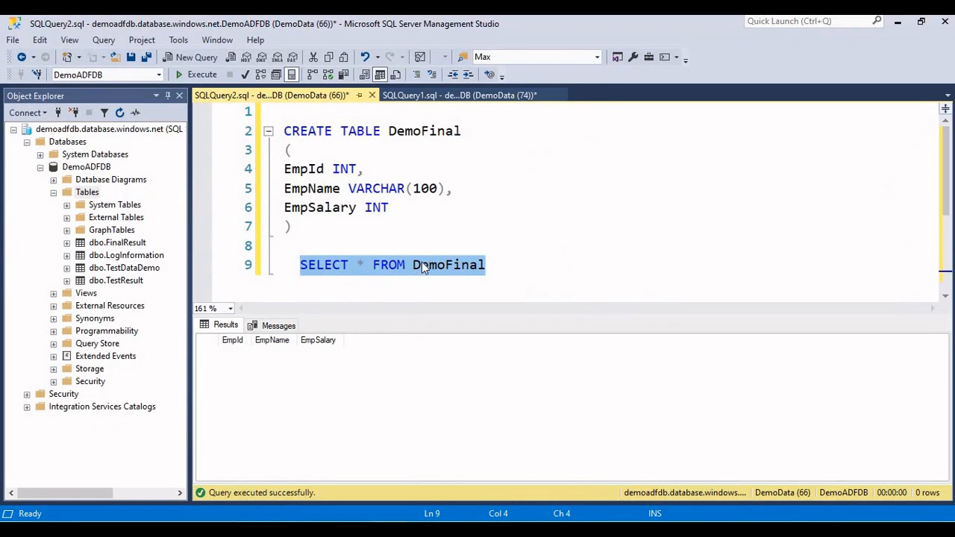
{"action": "double_click", "coordinate": [421, 263]}
{"action": "key", "text": "ctrl+c"}
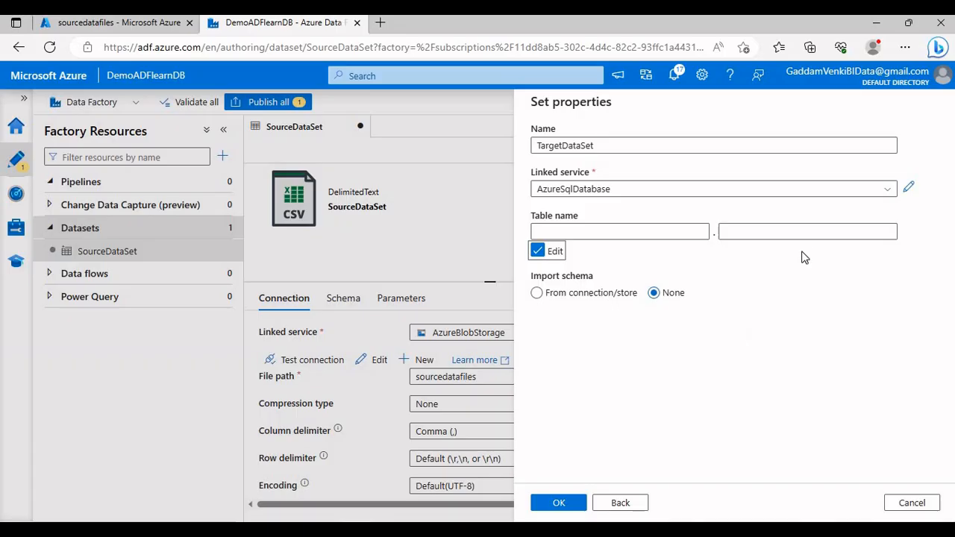
{"action": "left_click", "coordinate": [803, 232]}
{"action": "key", "text": "ctrl+v"}
{"action": "left_click", "coordinate": [576, 297]}
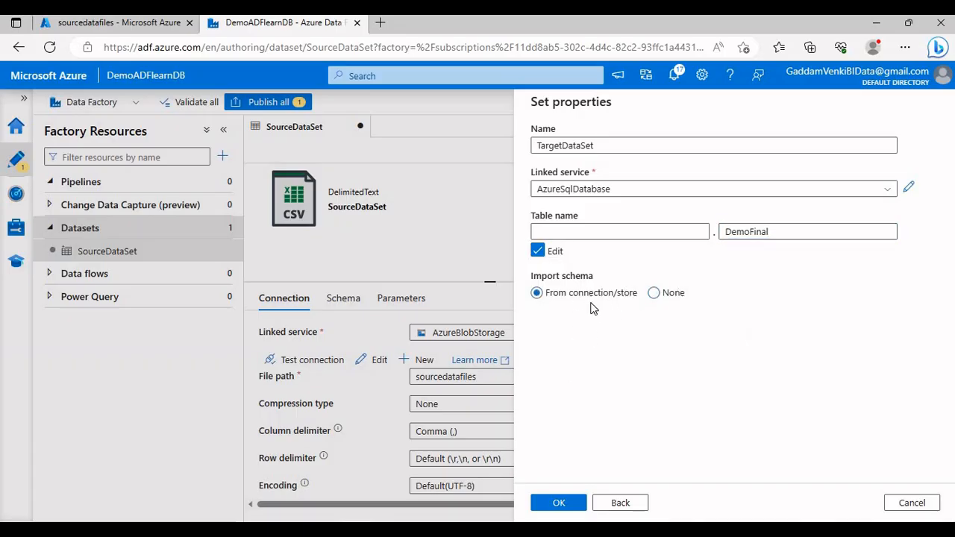
{"action": "left_click", "coordinate": [560, 504]}
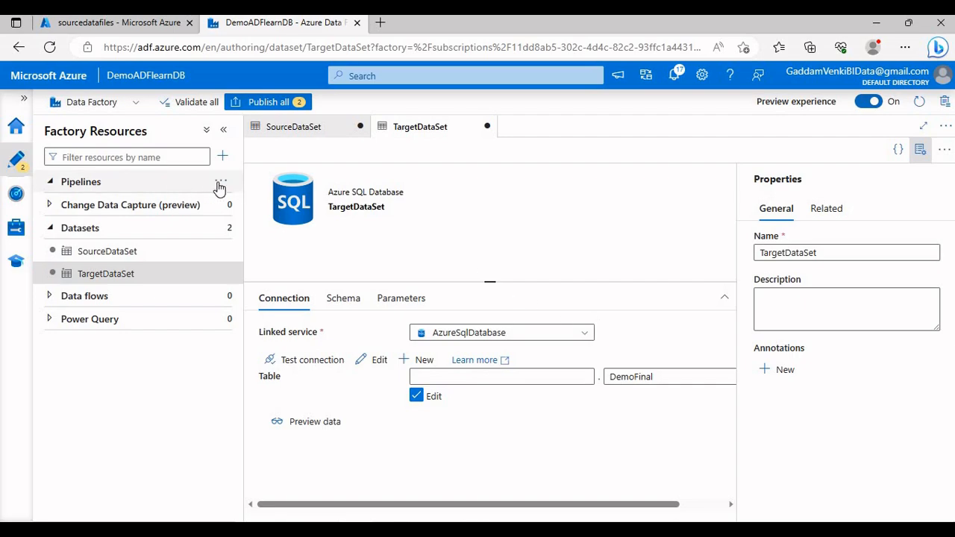
Create a new pipeline named DemoDataLoad and hide its properties
{"action": "left_click", "coordinate": [221, 181]}
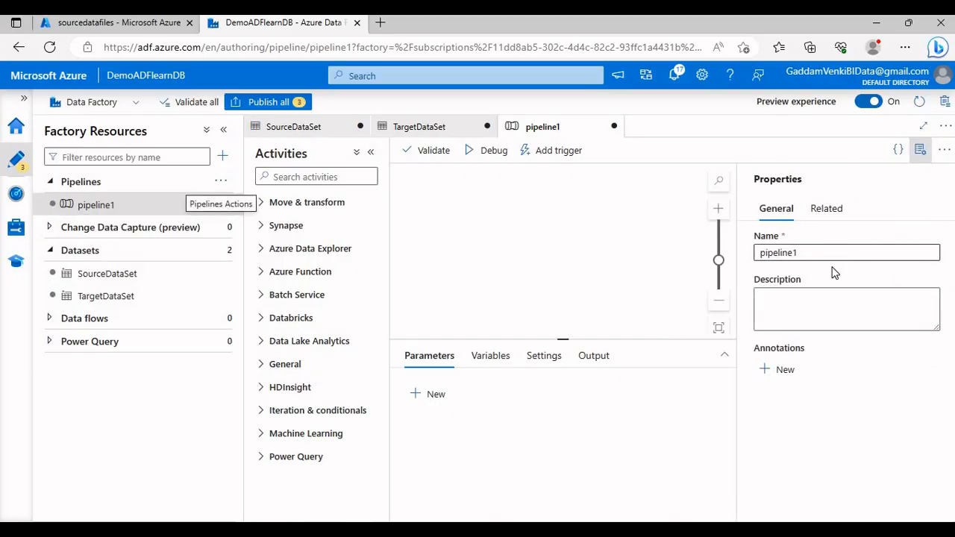
{"action": "left_click_drag", "start_coordinate": [821, 253], "coordinate": [719, 253]}
{"action": "type", "text": "Demo"}
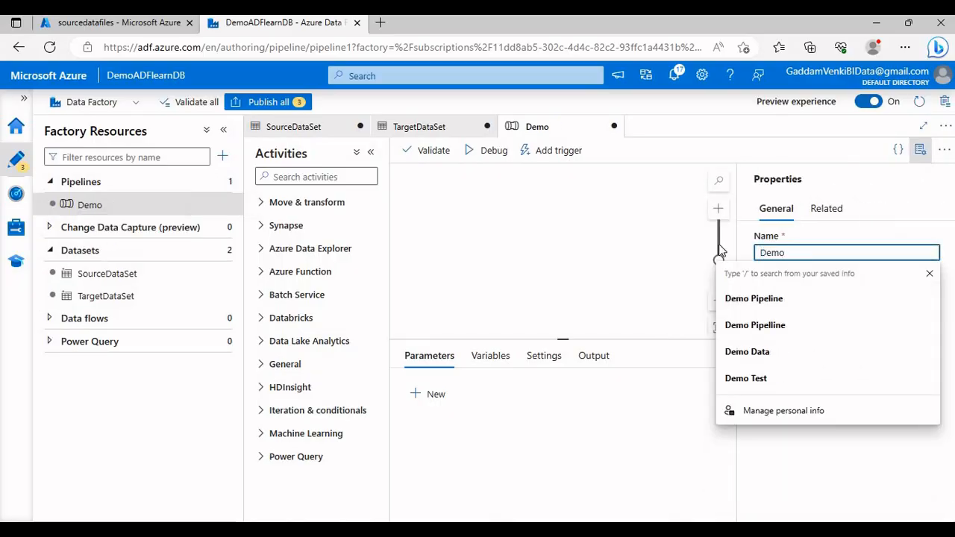
{"action": "key", "text": "Escape"}
{"action": "type", "text": "Dat"}
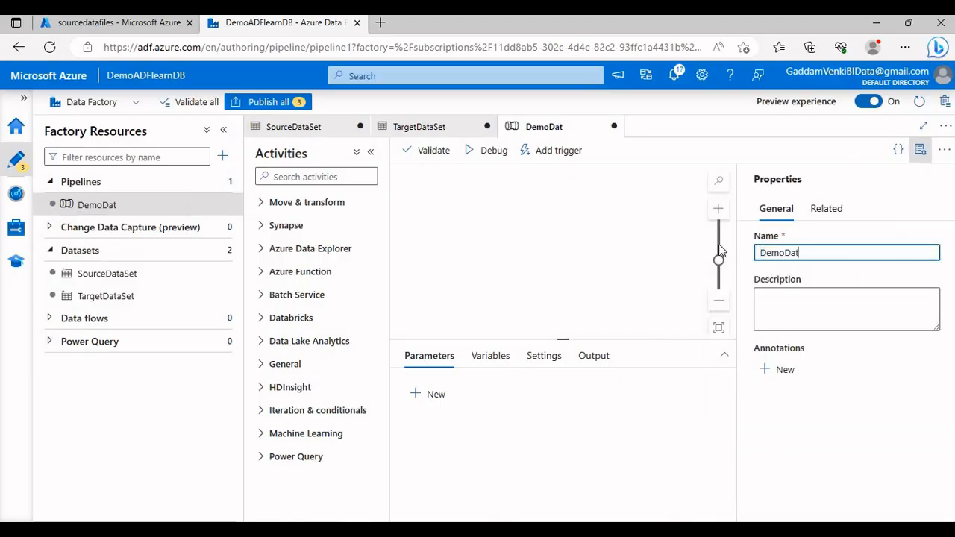
{"action": "type", "text": "aLoad"}
{"action": "left_click", "coordinate": [943, 150]}
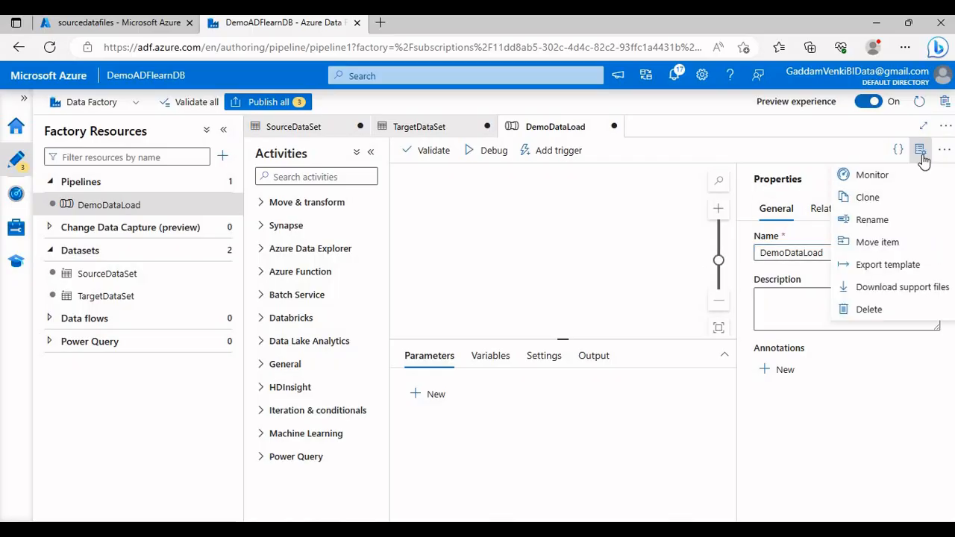
{"action": "key", "text": "Escape"}
{"action": "left_click", "coordinate": [920, 149]}
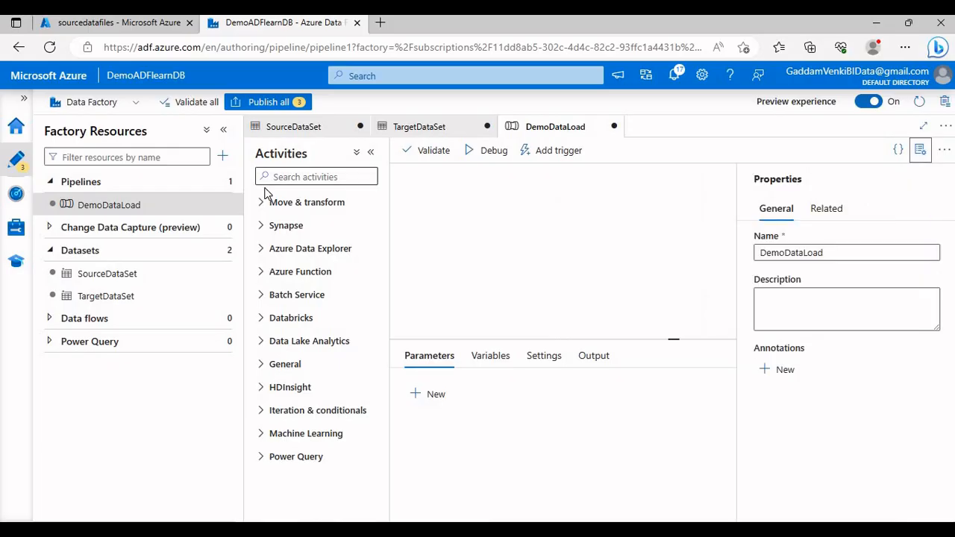
Add a Copy data activity to the DemoDataLoad canvas and collapse the side panes to make room for it
{"action": "left_click", "coordinate": [259, 204]}
{"action": "left_click_drag", "start_coordinate": [282, 230], "coordinate": [459, 211]}
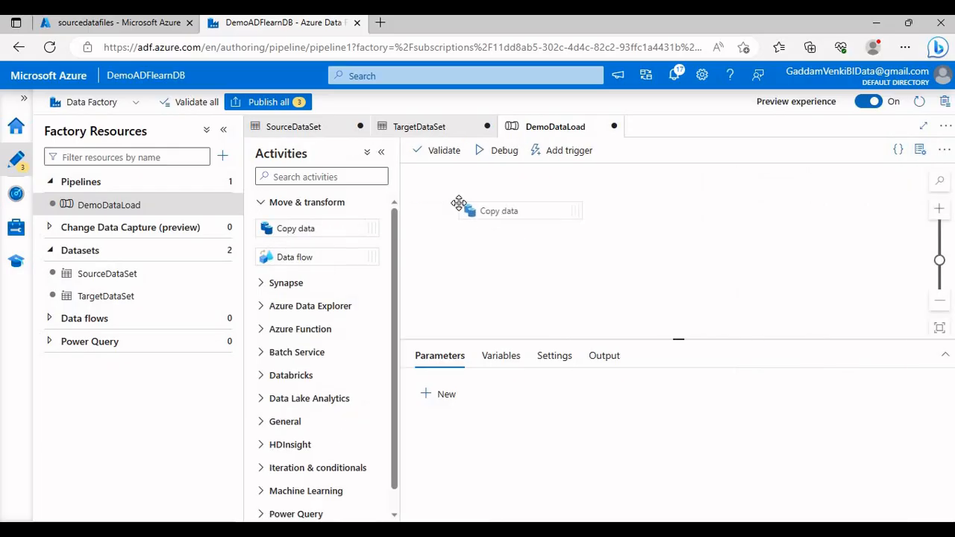
{"action": "left_click", "coordinate": [382, 152]}
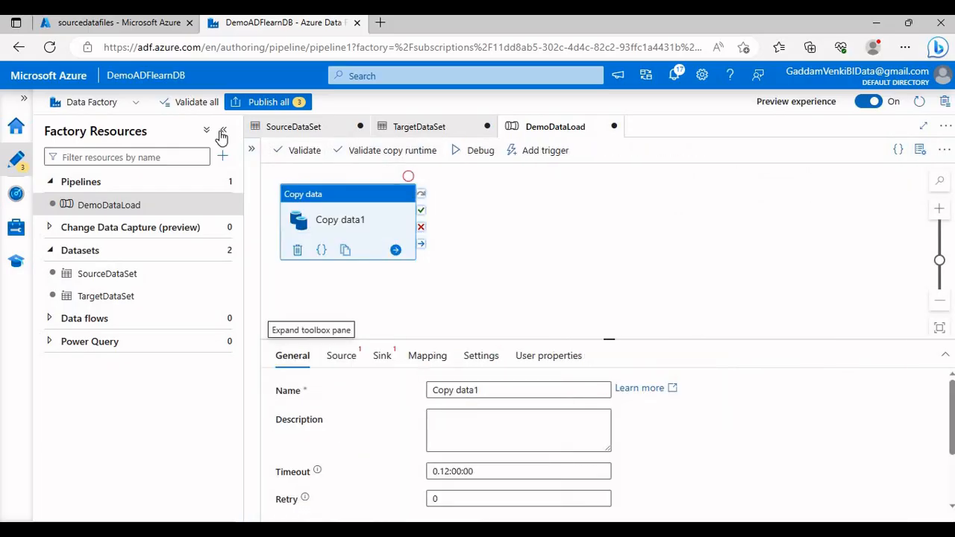
{"action": "left_click_drag", "start_coordinate": [179, 195], "coordinate": [269, 206]}
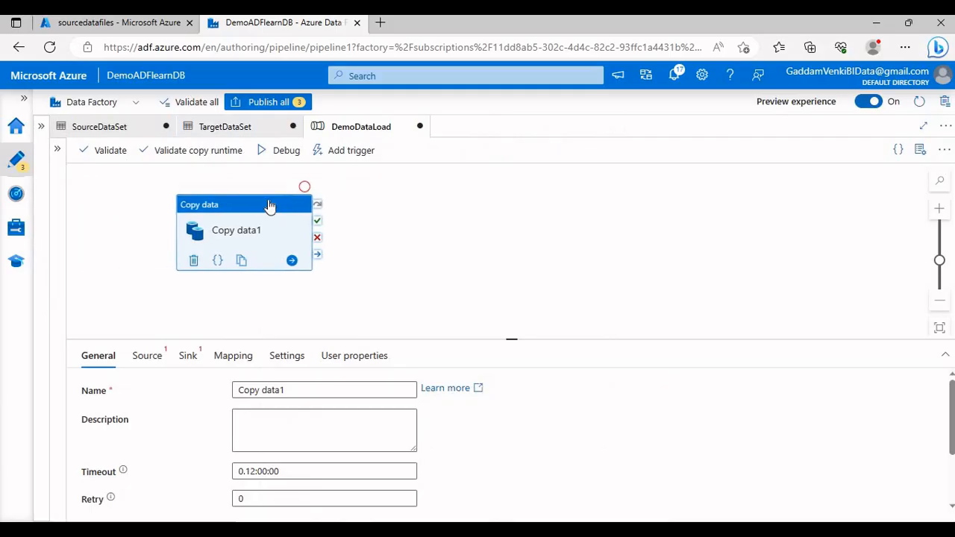
Set SourceDataSet as the source dataset of the Copy data1 activity and enlarge the settings area
{"action": "left_click", "coordinate": [149, 358]}
{"action": "left_click", "coordinate": [313, 399]}
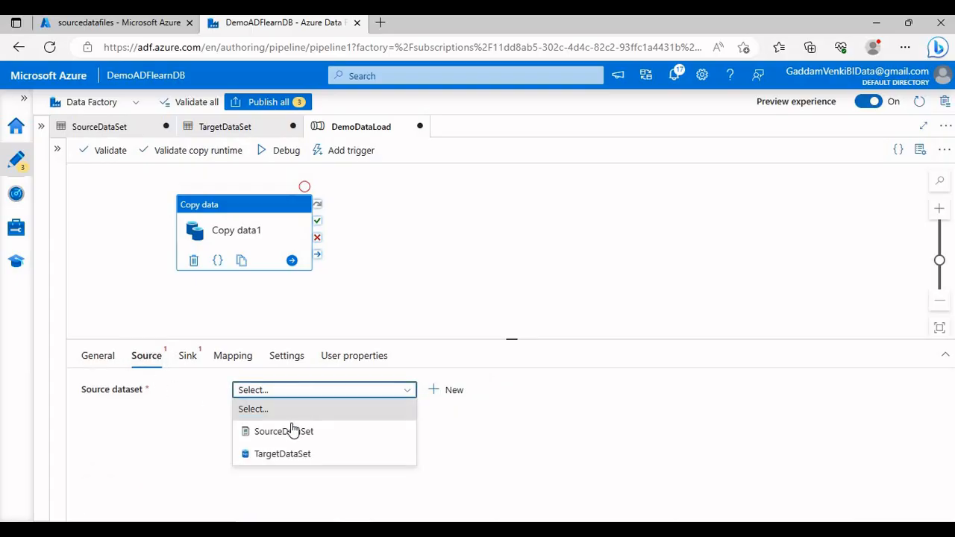
{"action": "left_click", "coordinate": [287, 433]}
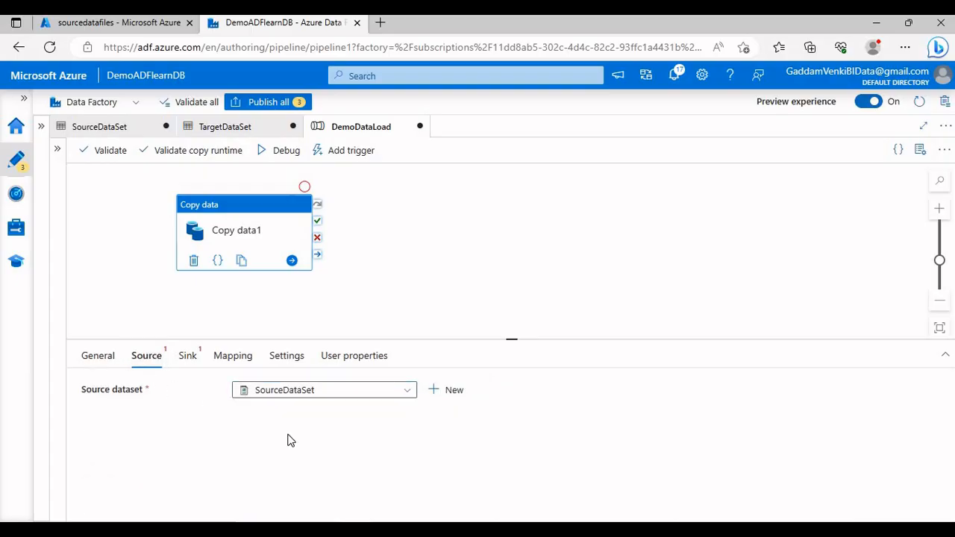
{"action": "left_click", "coordinate": [368, 336]}
{"action": "left_click", "coordinate": [262, 239]}
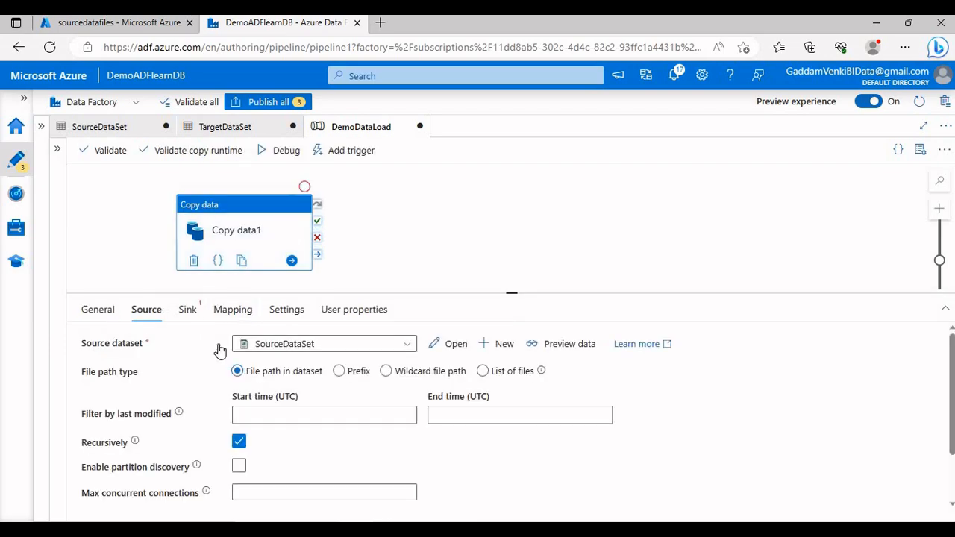
Set TargetDataSet as the sink dataset of the Copy data1 activity
{"action": "left_click", "coordinate": [187, 310]}
{"action": "left_click", "coordinate": [278, 348]}
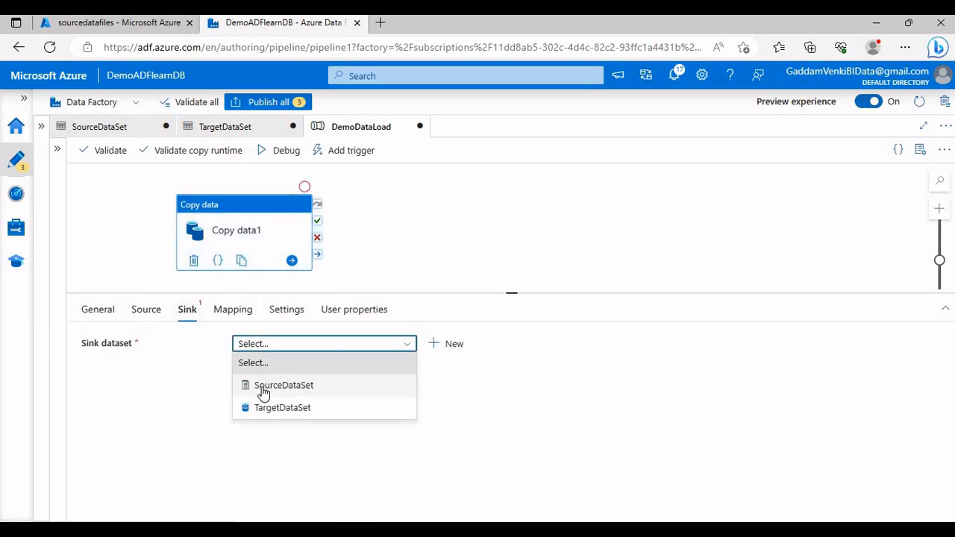
{"action": "left_click", "coordinate": [261, 405]}
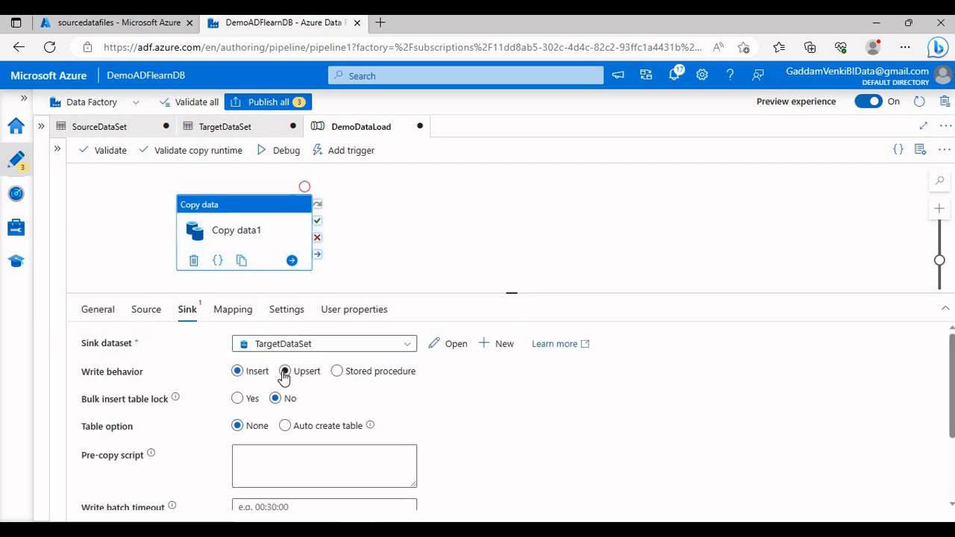
Recheck the source and sink settings of Copy data1, validate the pipeline and close the validation output
{"action": "left_click", "coordinate": [153, 315]}
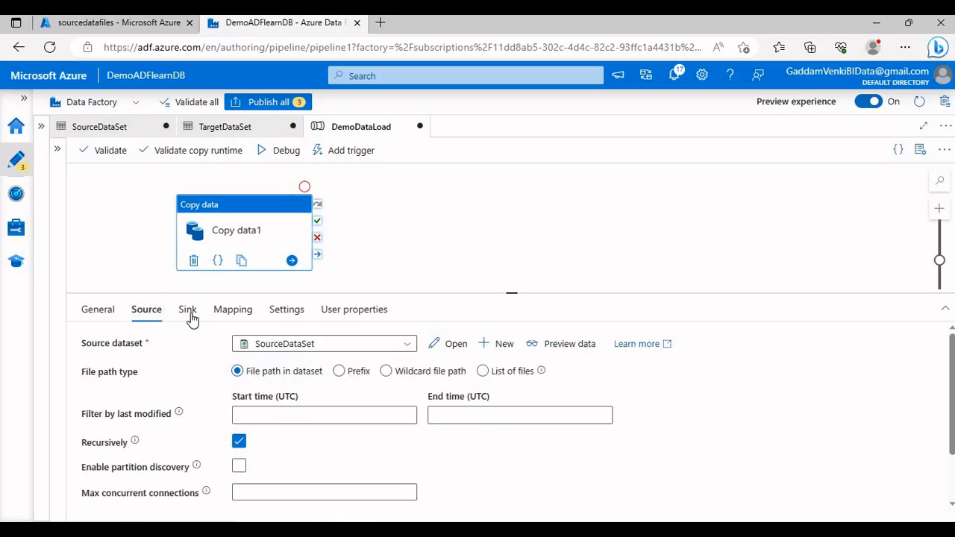
{"action": "left_click", "coordinate": [179, 315]}
{"action": "left_click", "coordinate": [150, 310]}
{"action": "left_click", "coordinate": [103, 152]}
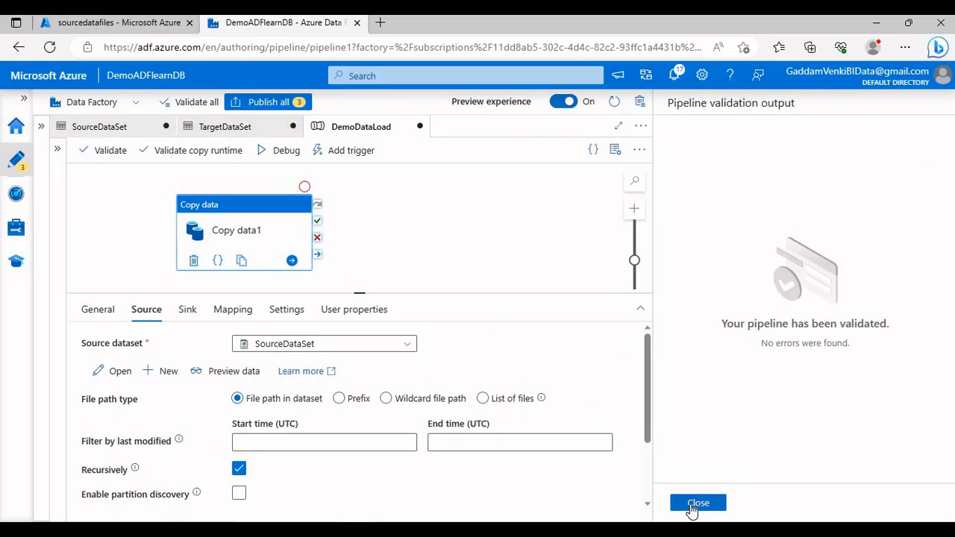
{"action": "left_click", "coordinate": [697, 504]}
Run the DemoDataLoad pipeline in debug mode, enlarge the output area and open the error details for Copy data1
{"action": "left_click", "coordinate": [286, 150]}
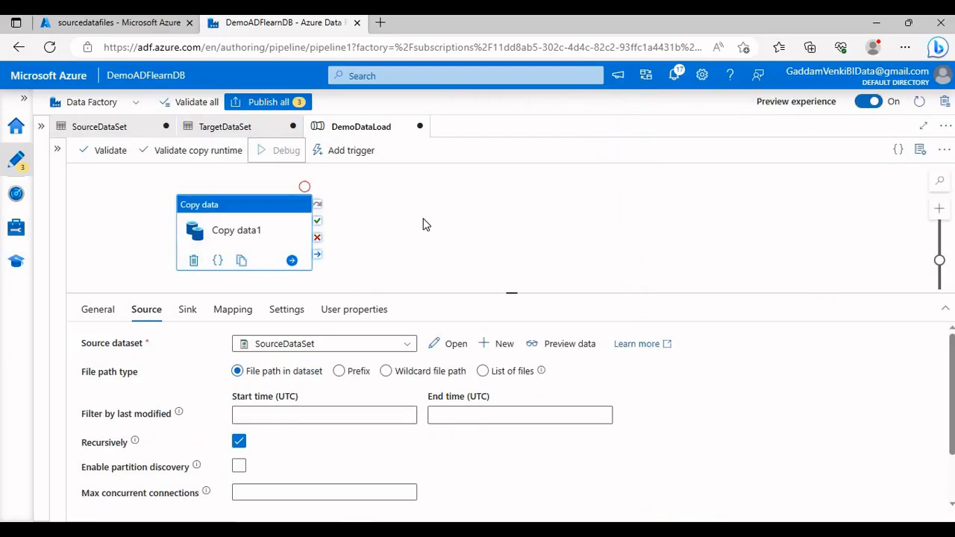
{"action": "left_click", "coordinate": [423, 224]}
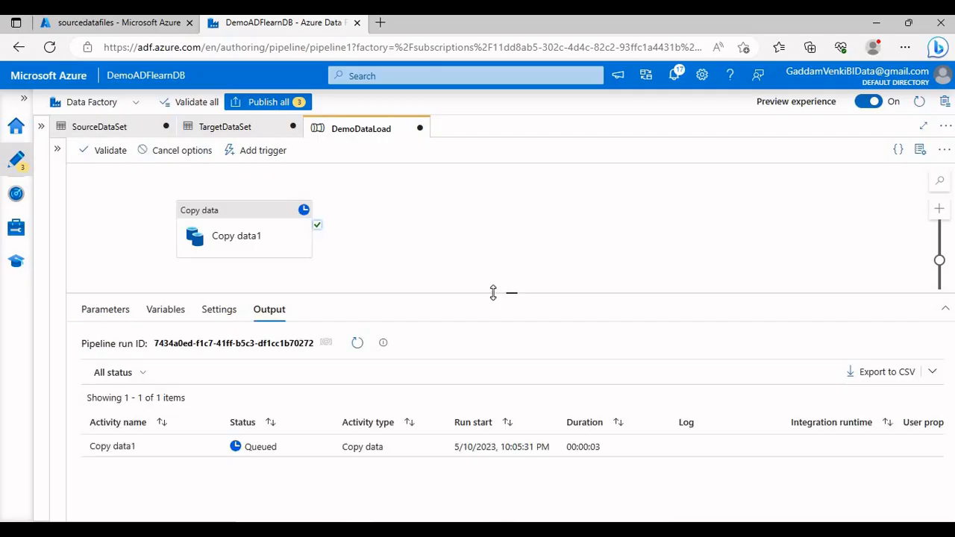
{"action": "left_click_drag", "start_coordinate": [494, 293], "coordinate": [497, 237]}
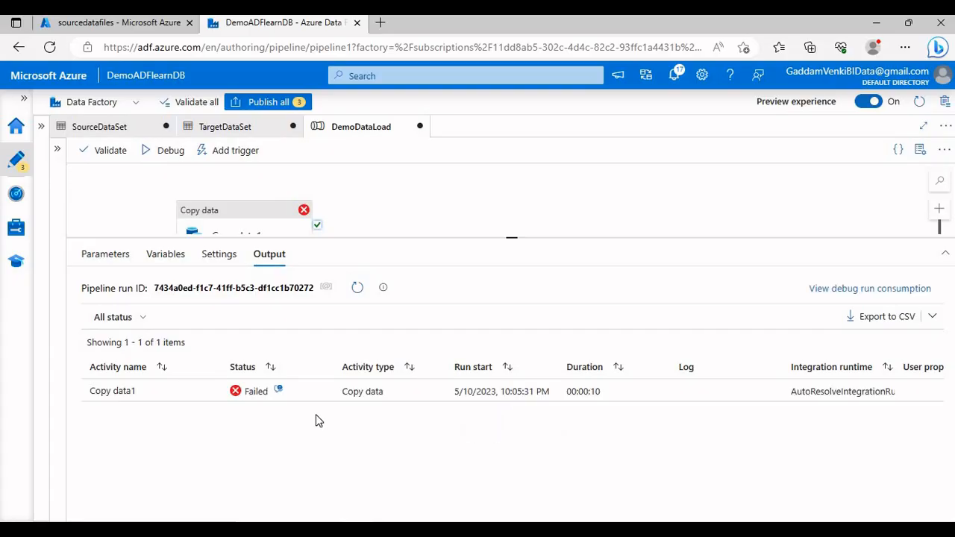
{"action": "left_click", "coordinate": [279, 391]}
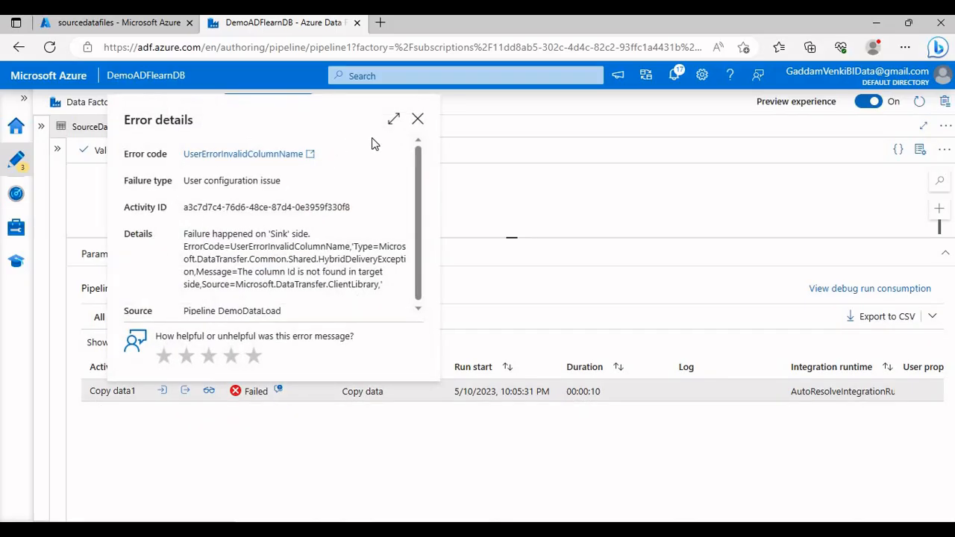
Examine the full error message of the failed Copy data1 run in the expanded error details and close them
{"action": "left_click", "coordinate": [393, 118]}
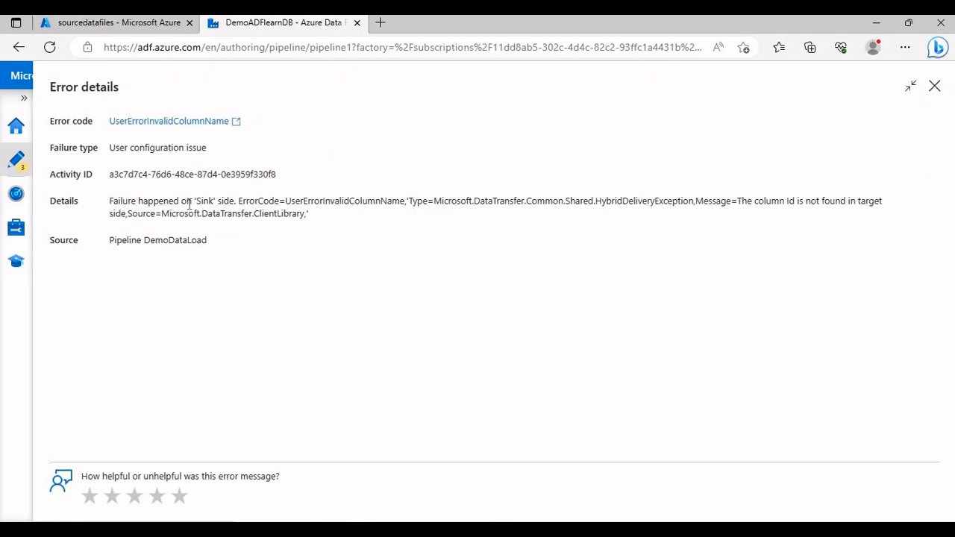
{"action": "left_click_drag", "start_coordinate": [188, 206], "coordinate": [222, 206]}
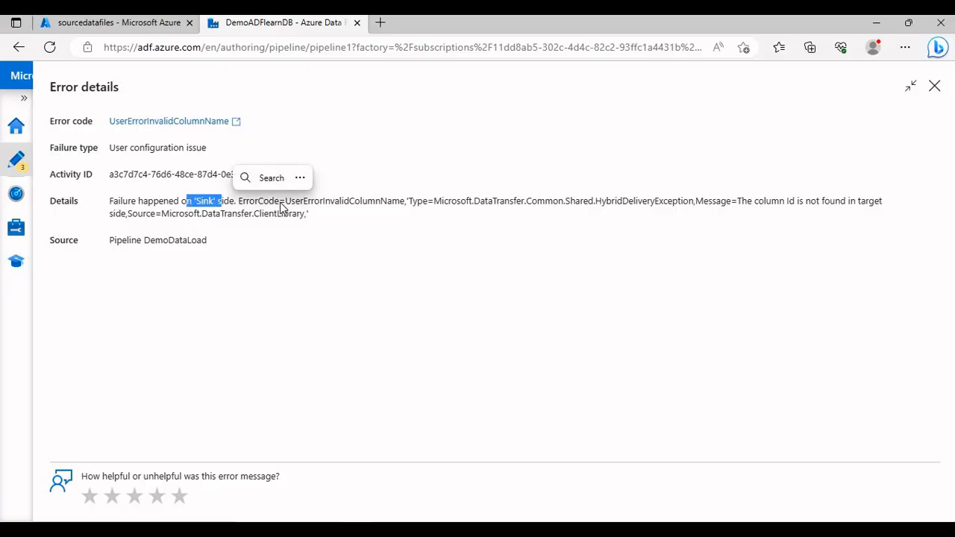
{"action": "left_click_drag", "start_coordinate": [286, 205], "coordinate": [413, 202]}
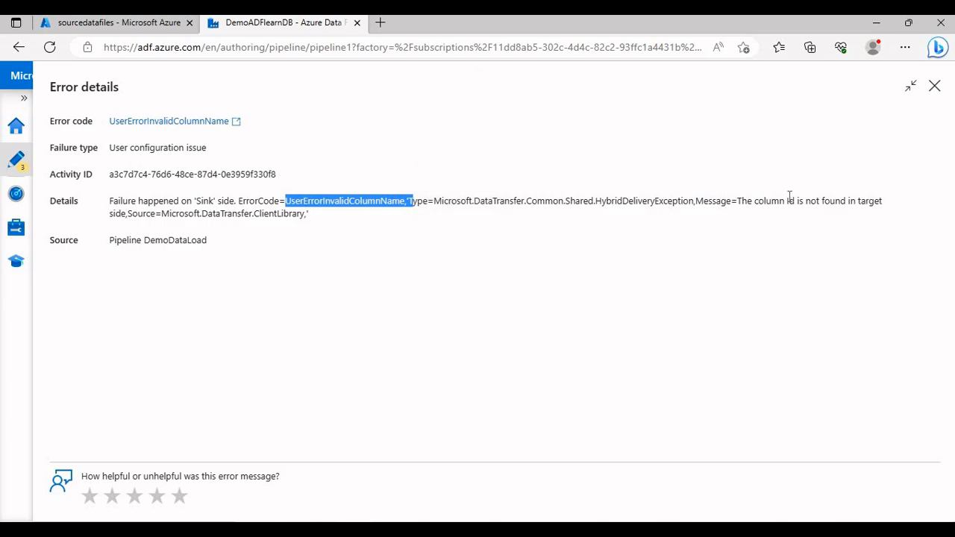
{"action": "left_click", "coordinate": [232, 215]}
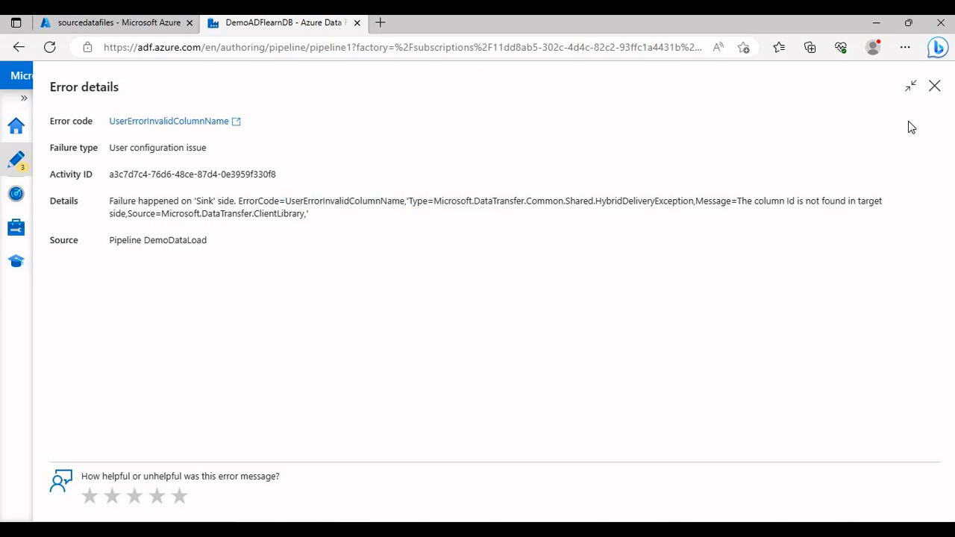
{"action": "left_click", "coordinate": [934, 87]}
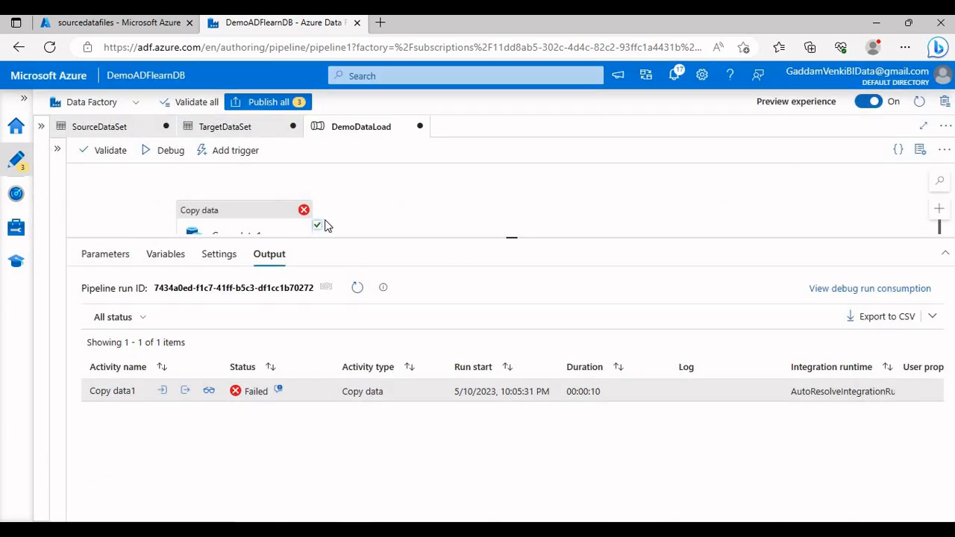
{"action": "left_click_drag", "start_coordinate": [371, 239], "coordinate": [375, 258]}
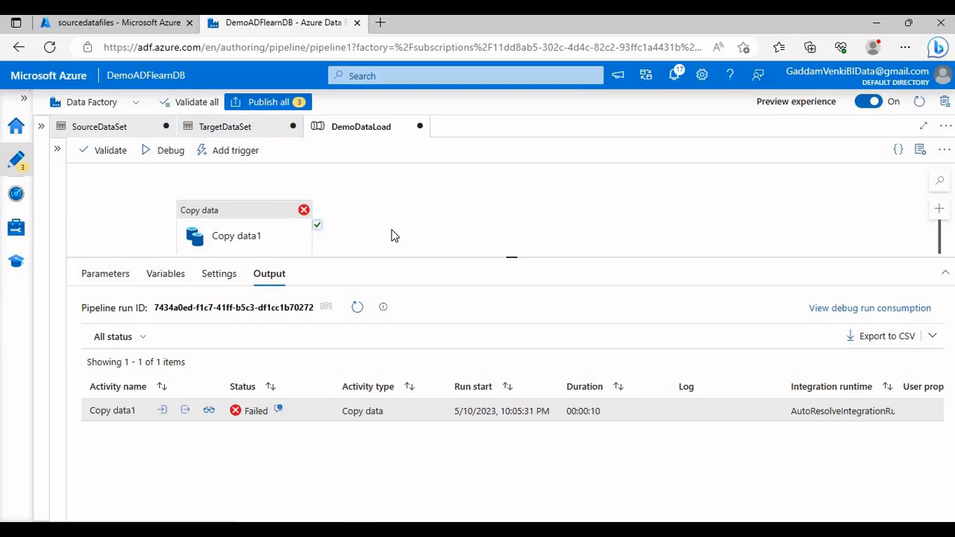
{"action": "left_click", "coordinate": [277, 411]}
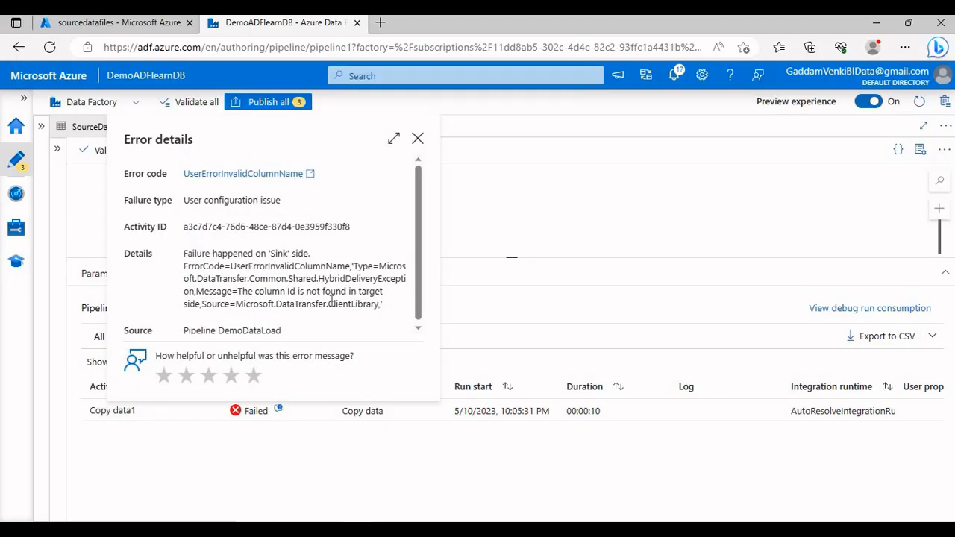
{"action": "left_click", "coordinate": [390, 140]}
{"action": "left_click_drag", "start_coordinate": [169, 201], "coordinate": [381, 222]}
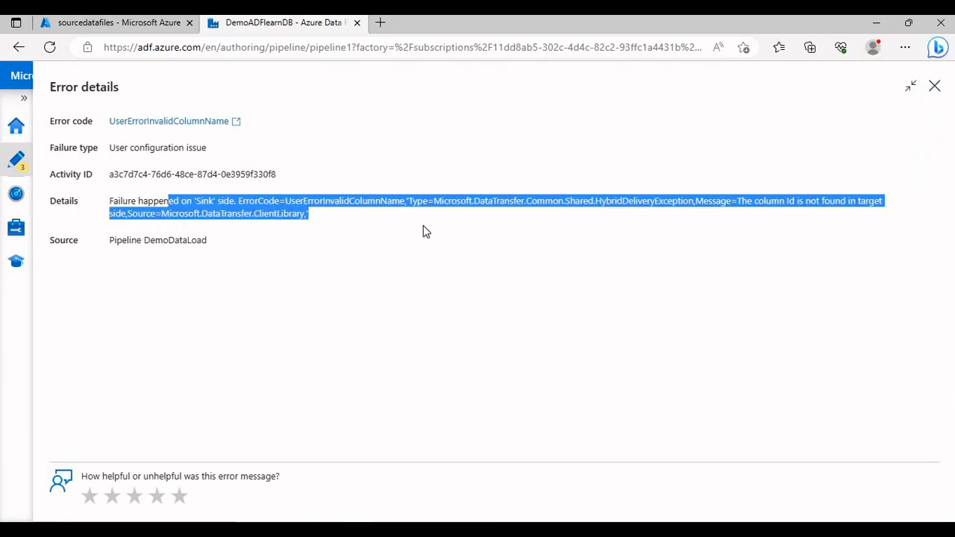
{"action": "left_click", "coordinate": [935, 86]}
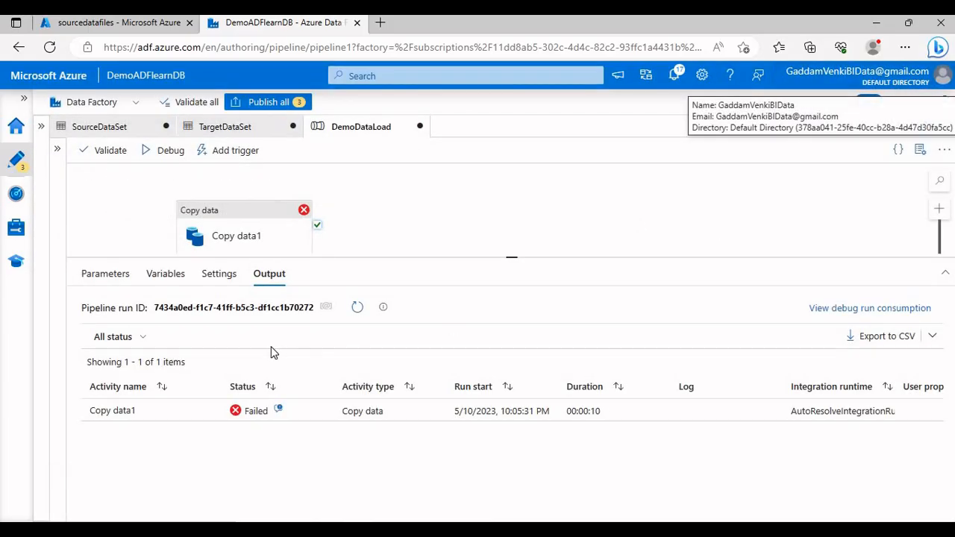
Import the schemas into the mapping of the Copy data1 activity and review the source-to-destination column pairs
{"action": "left_click", "coordinate": [252, 216]}
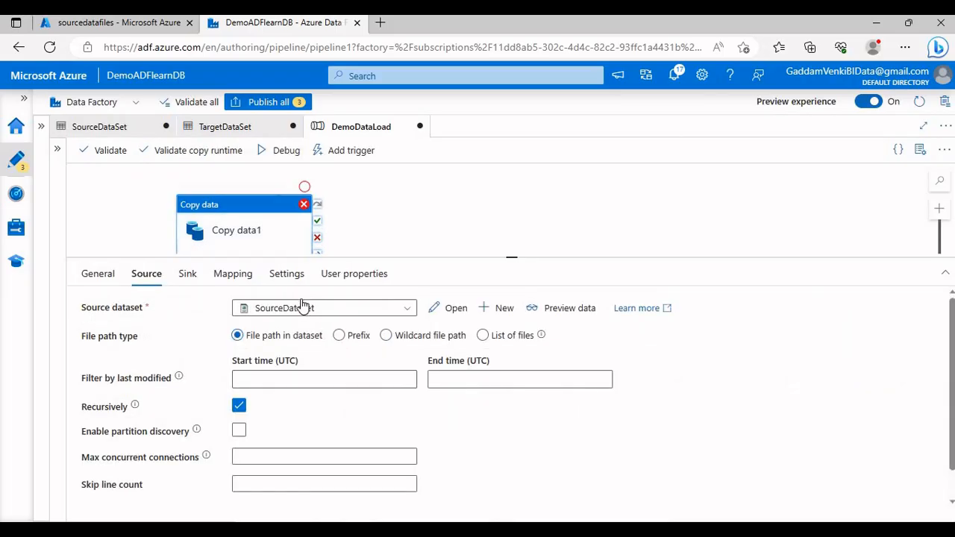
{"action": "left_click", "coordinate": [249, 276]}
{"action": "left_click", "coordinate": [141, 333]}
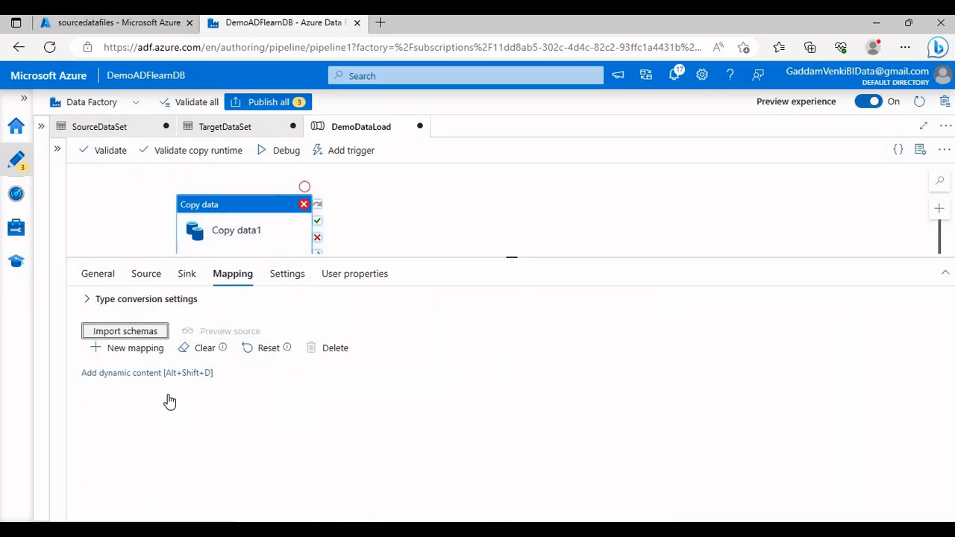
{"action": "left_click_drag", "start_coordinate": [443, 256], "coordinate": [453, 203]}
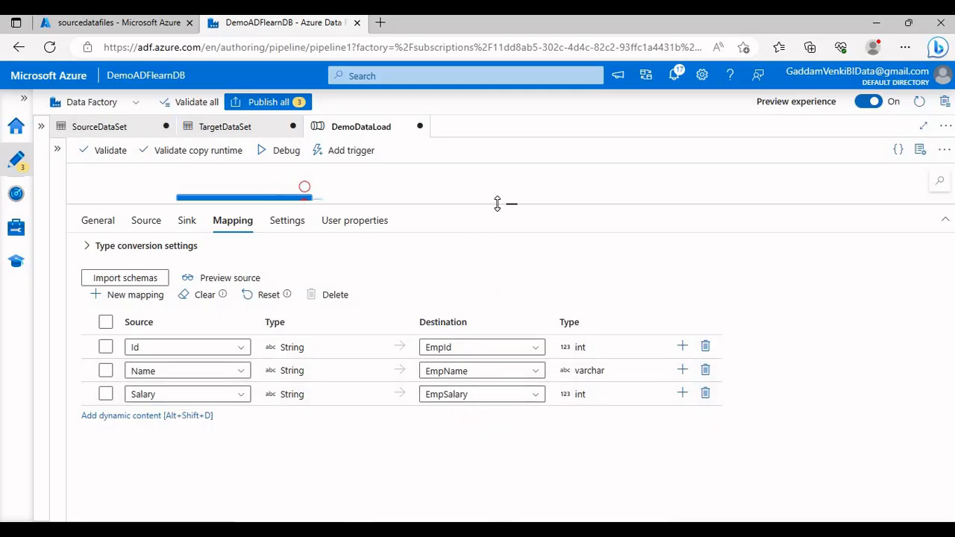
{"action": "left_click_drag", "start_coordinate": [498, 204], "coordinate": [479, 274]}
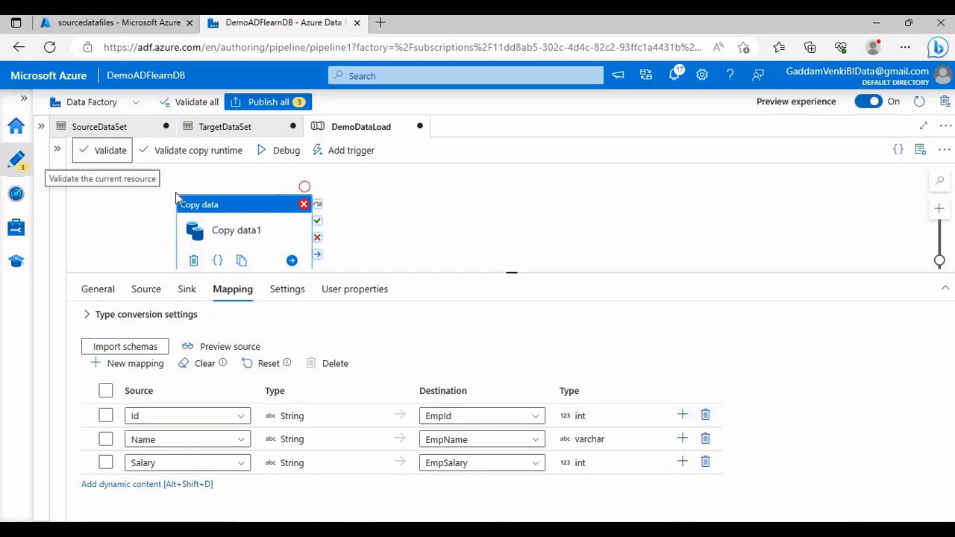
Validate the DemoDataLoad pipeline, close the validation output, and run the pipeline in debug mode, refreshing its run status
{"action": "left_click", "coordinate": [105, 150]}
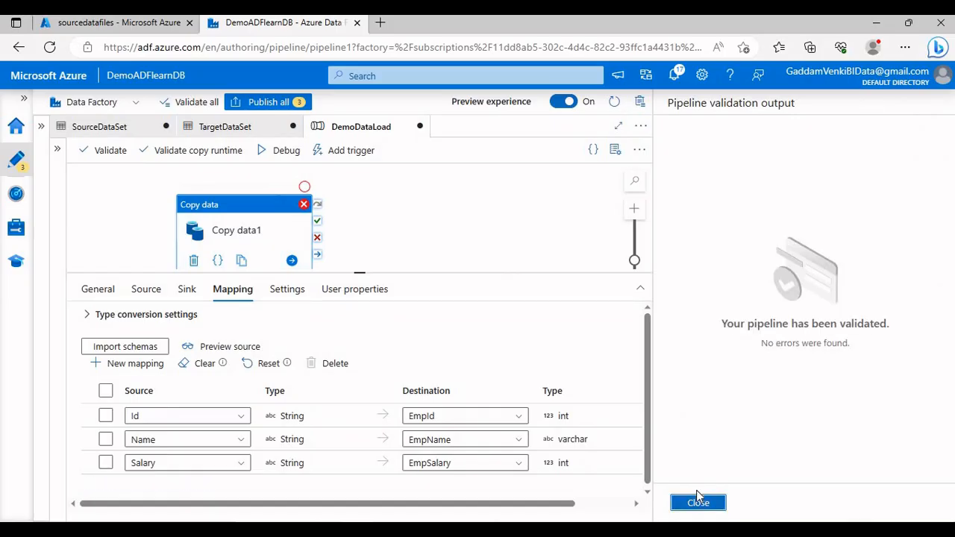
{"action": "left_click", "coordinate": [698, 502]}
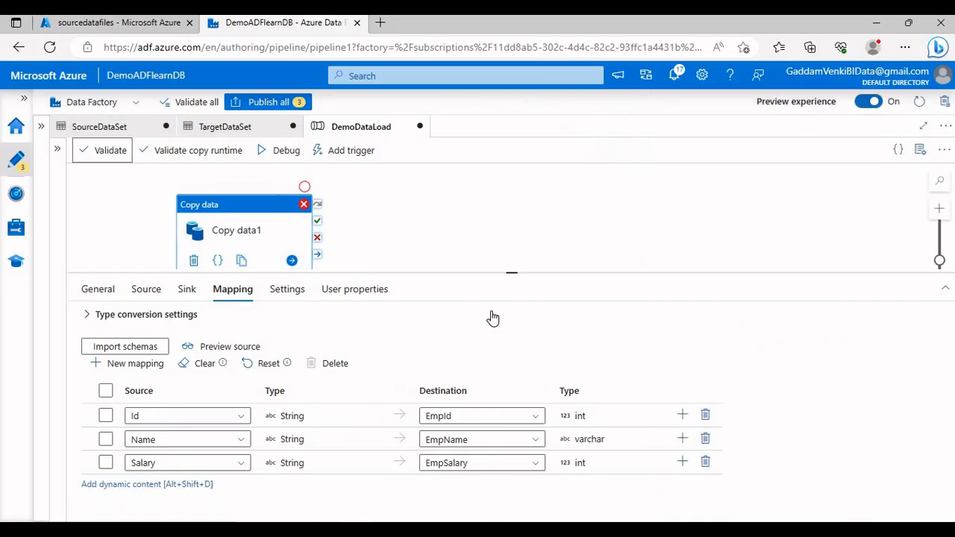
{"action": "left_click", "coordinate": [286, 152]}
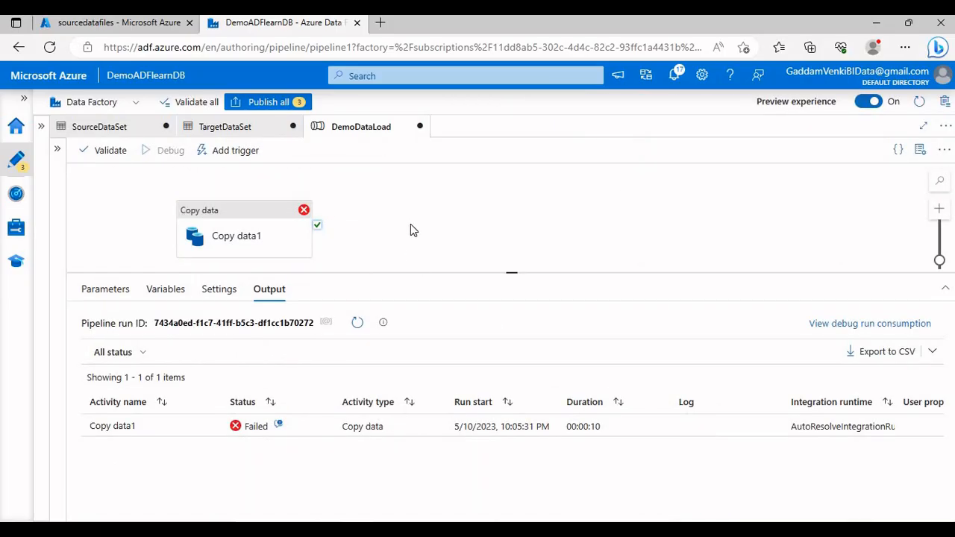
{"action": "left_click", "coordinate": [411, 225]}
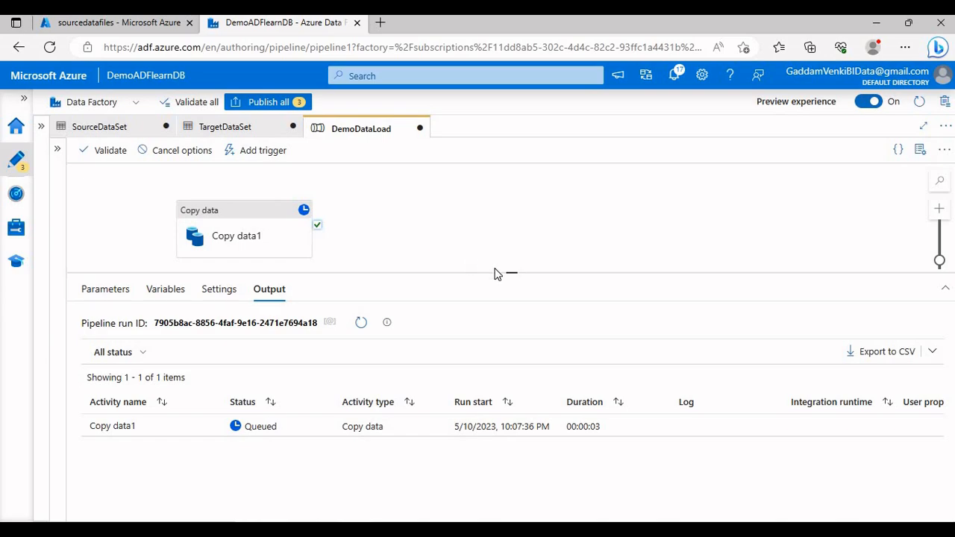
{"action": "left_click_drag", "start_coordinate": [500, 271], "coordinate": [499, 255]}
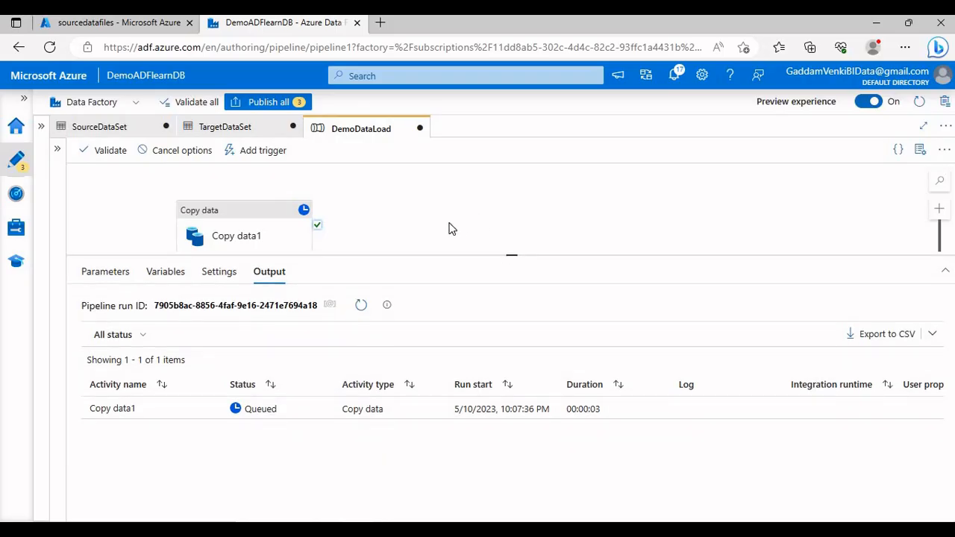
{"action": "left_click", "coordinate": [361, 305]}
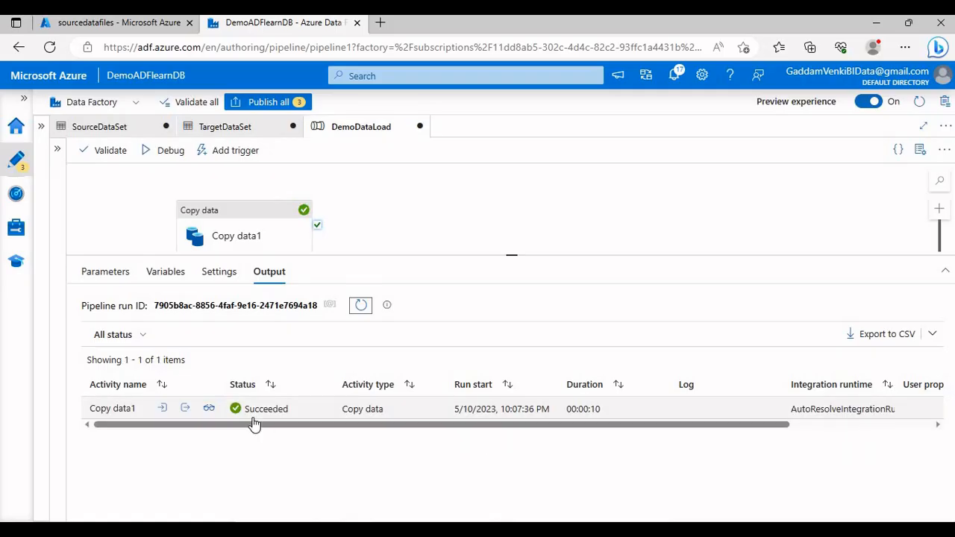
Switch to SQL Server Management Studio and run only the SELECT * FROM DemoFinal query to check the loaded data
{"action": "left_click", "coordinate": [388, 529]}
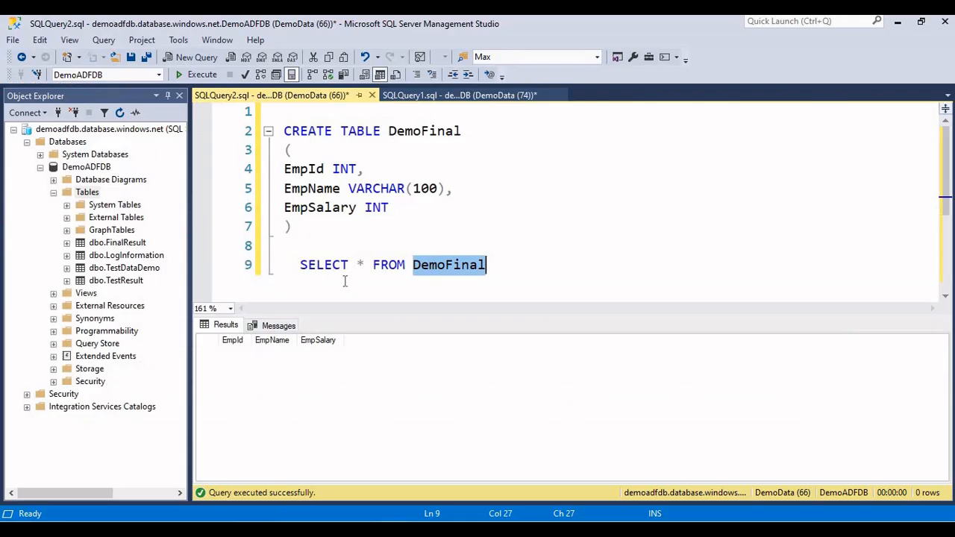
{"action": "left_click_drag", "start_coordinate": [527, 266], "coordinate": [465, 242]}
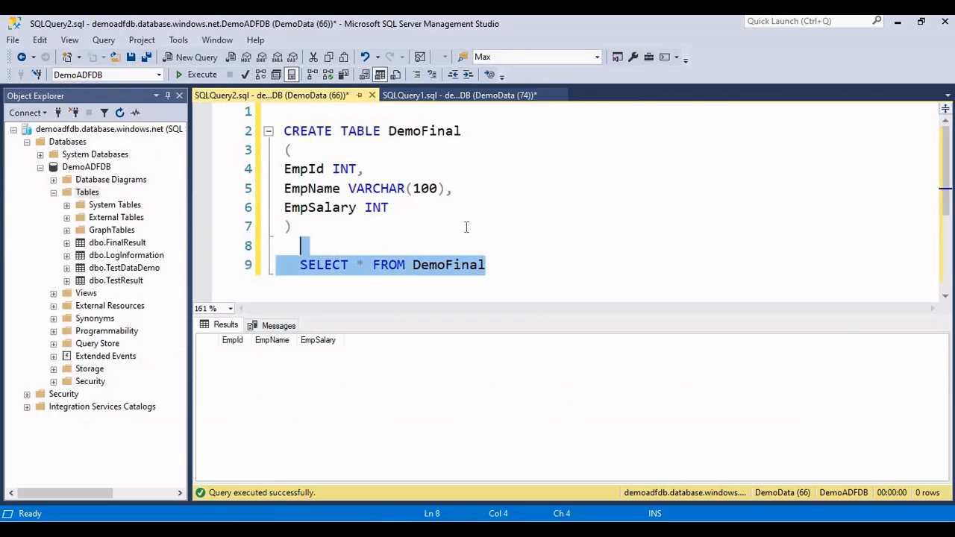
{"action": "left_click", "coordinate": [209, 81]}
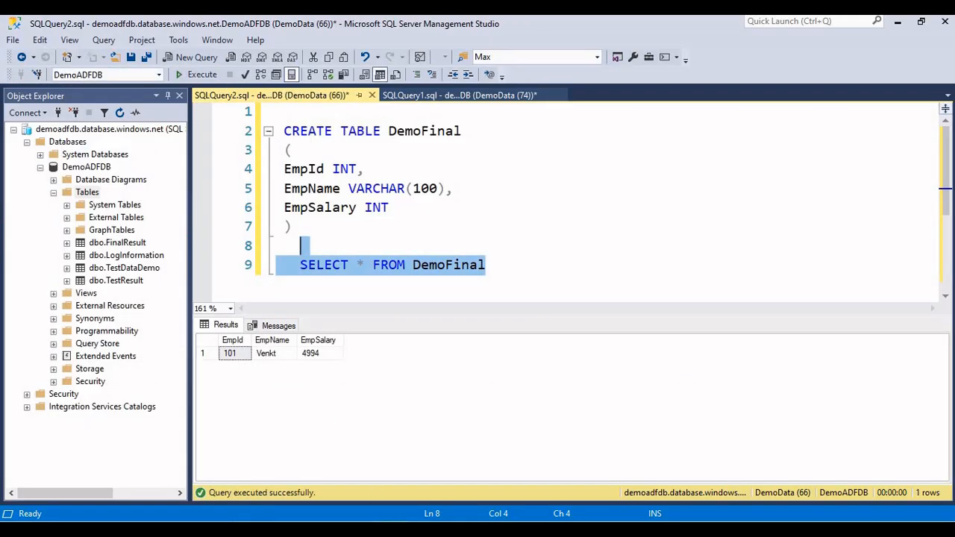
Rerun the DemoDataLoad pipeline in debug mode in Azure Data Factory, and query DemoFinal again in SQL Server Management Studio
{"action": "left_click", "coordinate": [366, 528]}
{"action": "left_click", "coordinate": [162, 157]}
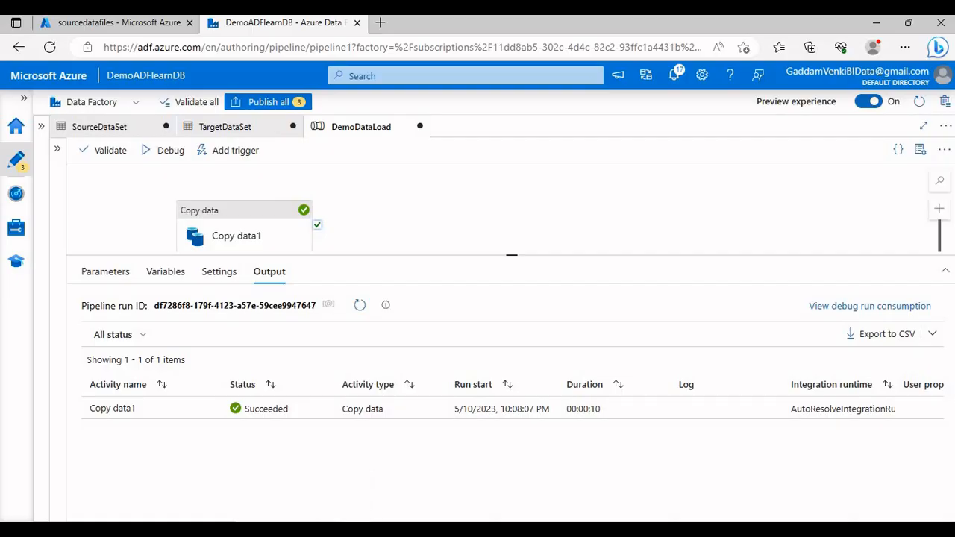
{"action": "key", "text": "alt+Tab"}
{"action": "left_click", "coordinate": [218, 72]}
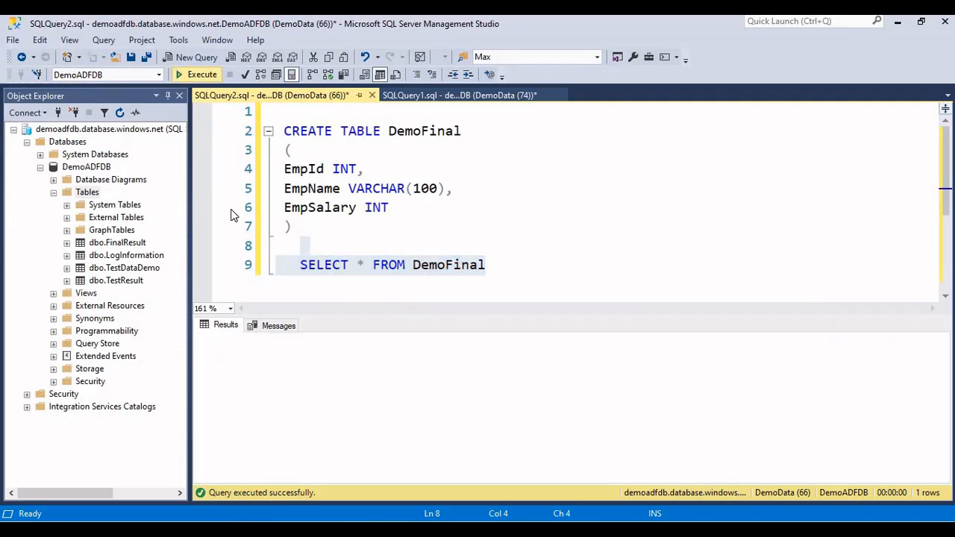
{"action": "left_click_drag", "start_coordinate": [235, 367], "coordinate": [312, 358]}
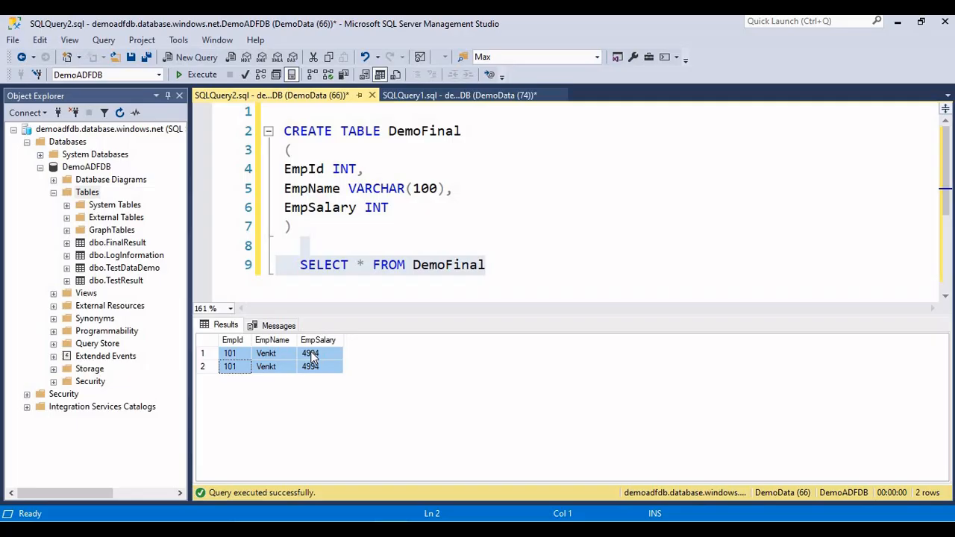
Hide the query results, clear the query text selection and switch to the Training Center.PNG image
{"action": "key", "text": "ctrl+r"}
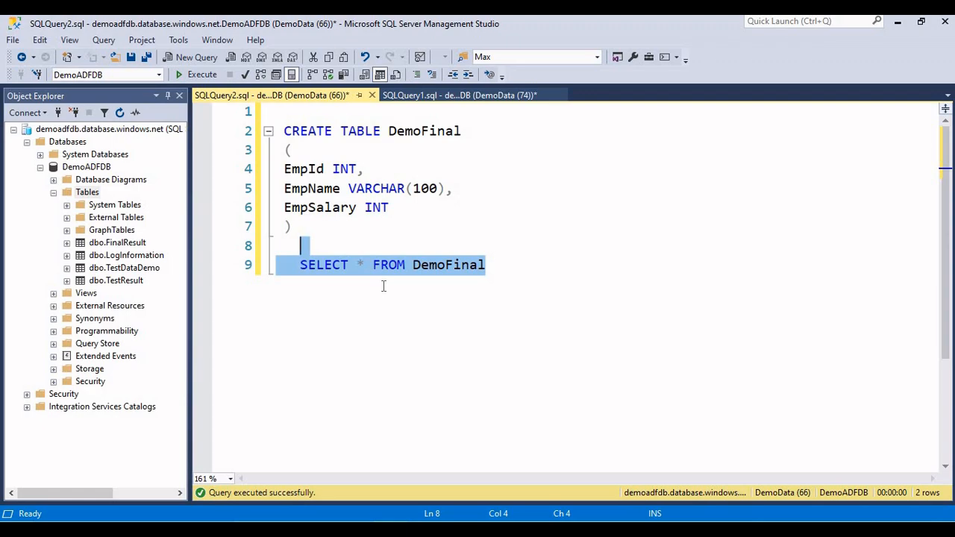
{"action": "left_click", "coordinate": [391, 282]}
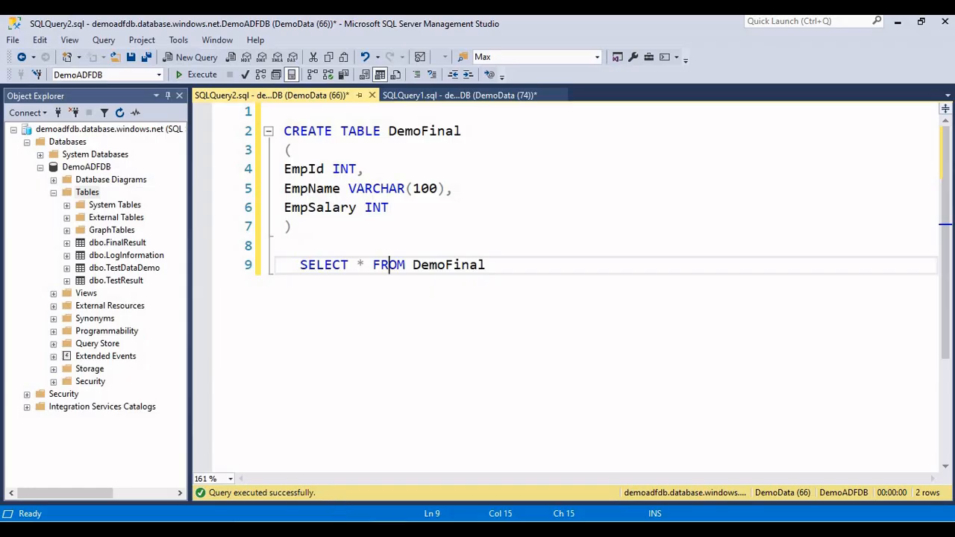
{"action": "left_click", "coordinate": [424, 529]}
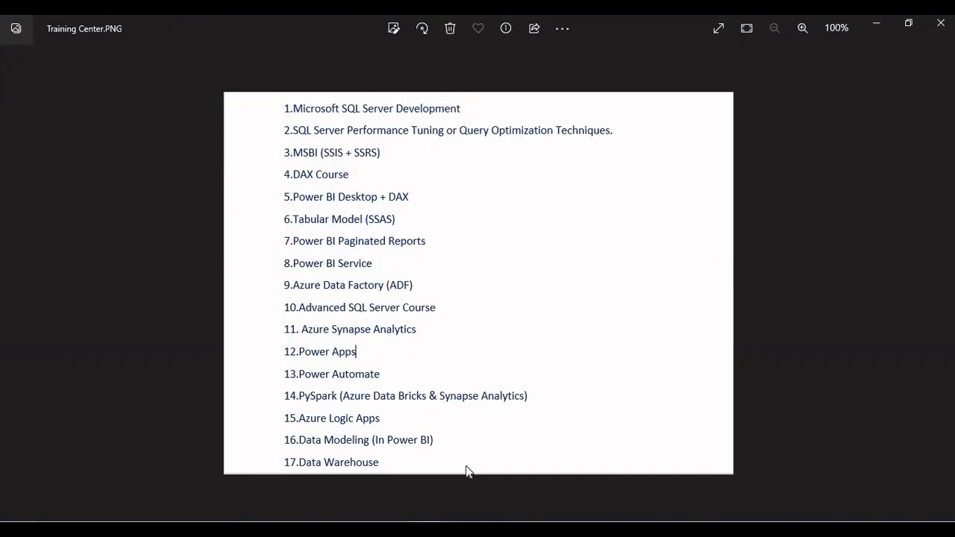